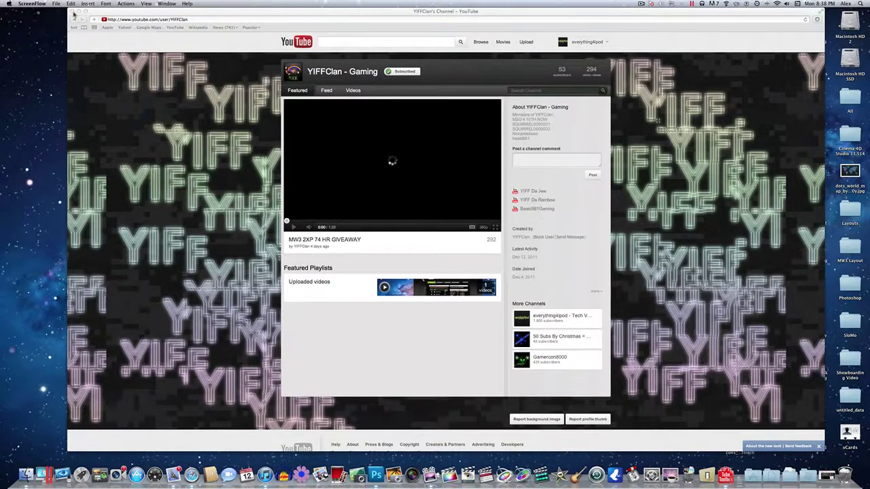
# Close the YouTube browser window and launch Photoshop
pyautogui.click(72, 12)
pyautogui.click(376, 474)
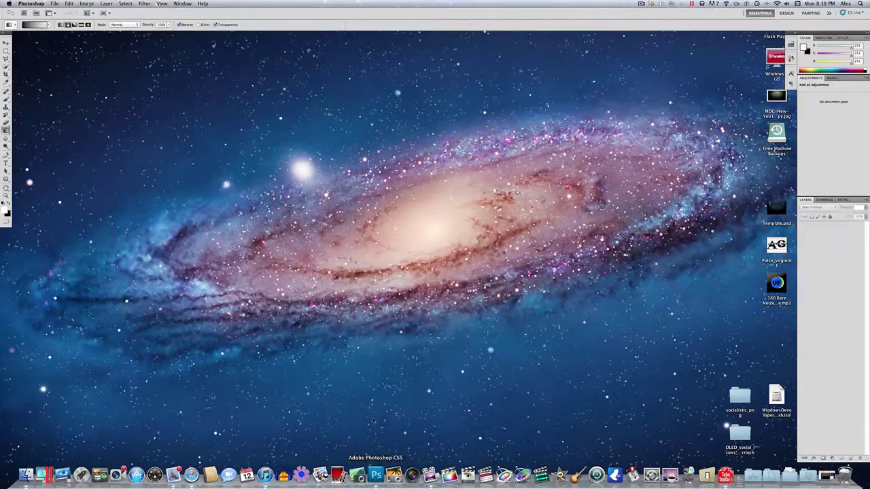
# Create a new 900×600 pixel document and zoom it to 200%
pyautogui.click(54, 3)
pyautogui.click(57, 11)
pyautogui.click(399, 201)
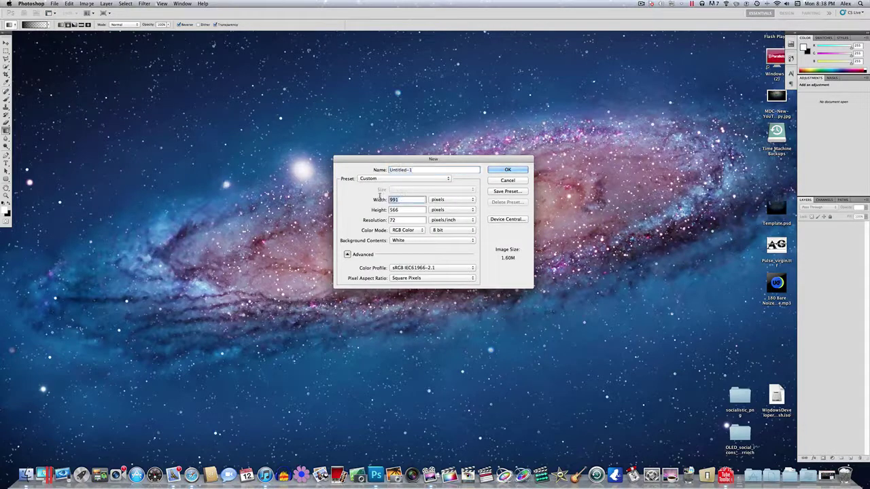
pyautogui.write('900')
pyautogui.press('Tab')
pyautogui.write('600')
pyautogui.press('Return')
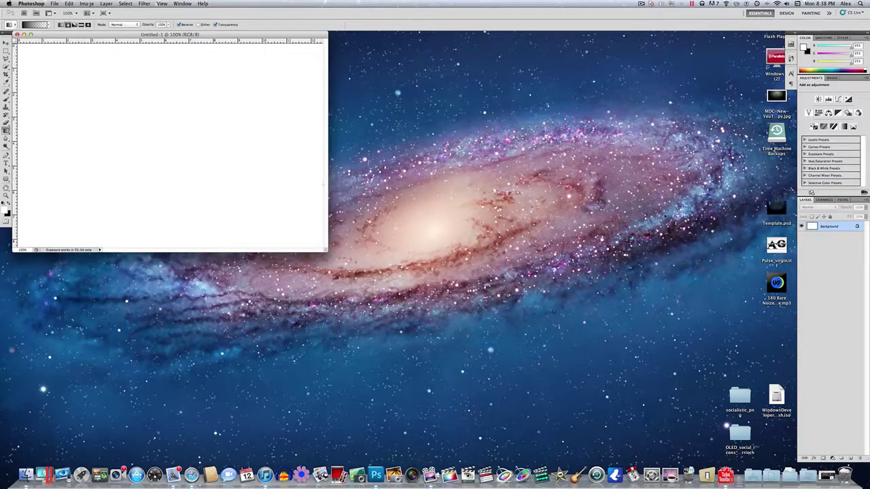
pyautogui.press('super+equal')
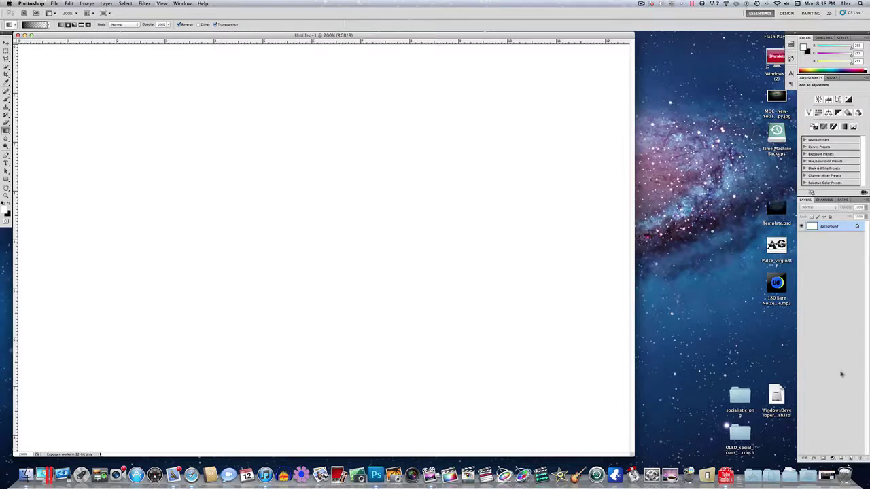
# Unlock the Background layer, fill it black, and add an empty layer above
pyautogui.doubleClick(830, 229)
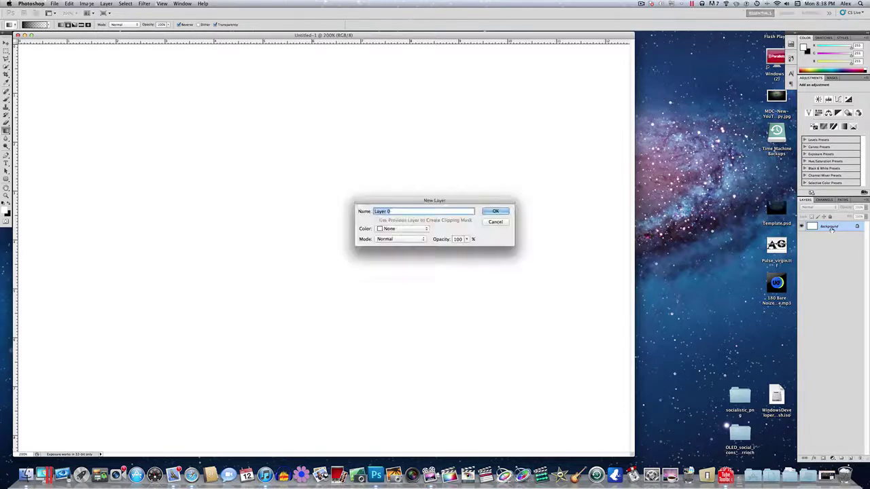
pyautogui.write('Background')
pyautogui.press('Return')
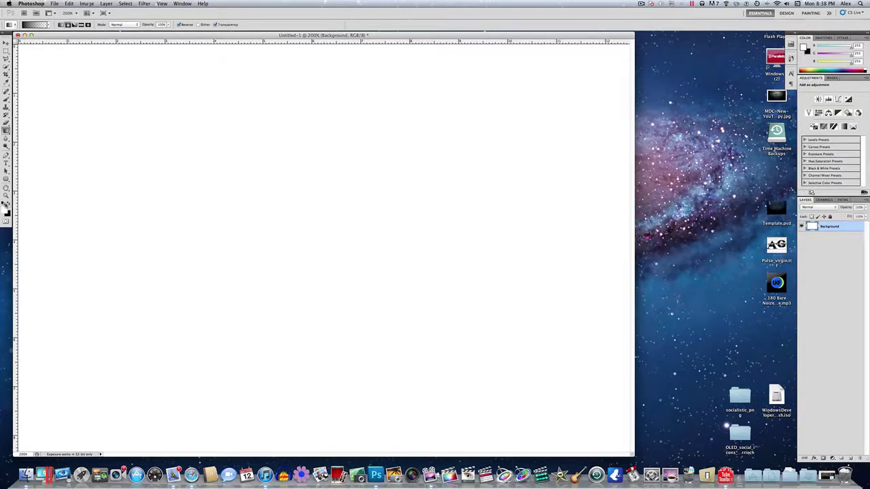
pyautogui.click(3, 205)
pyautogui.moveTo(6, 131); pyautogui.dragTo(34, 136)
pyautogui.click(41, 135)
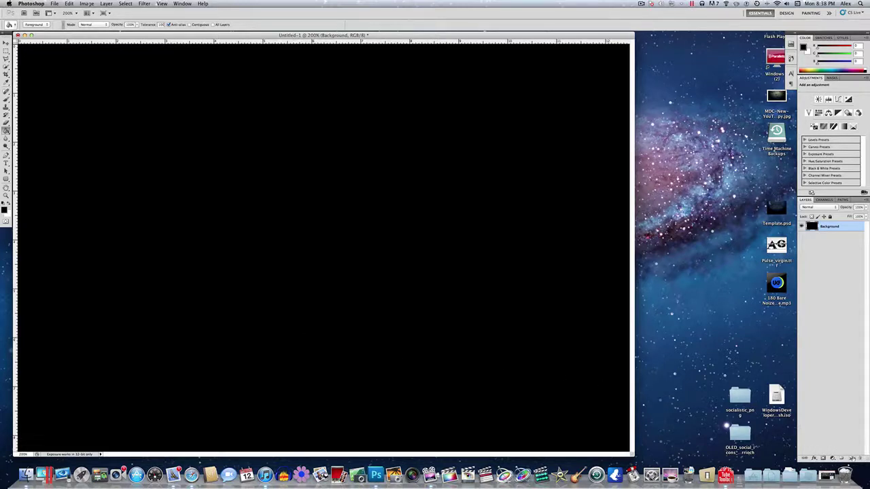
pyautogui.click(852, 460)
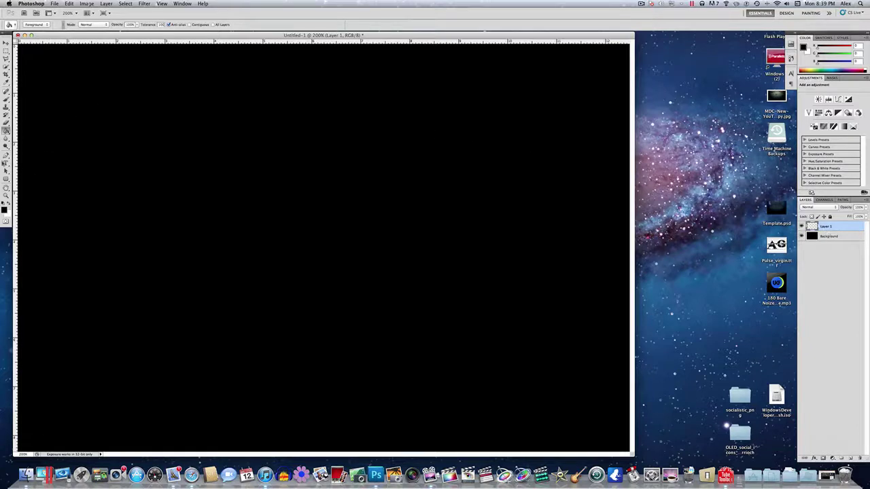
# Select the horizontal Type tool and choose the Futura font
pyautogui.click(6, 164)
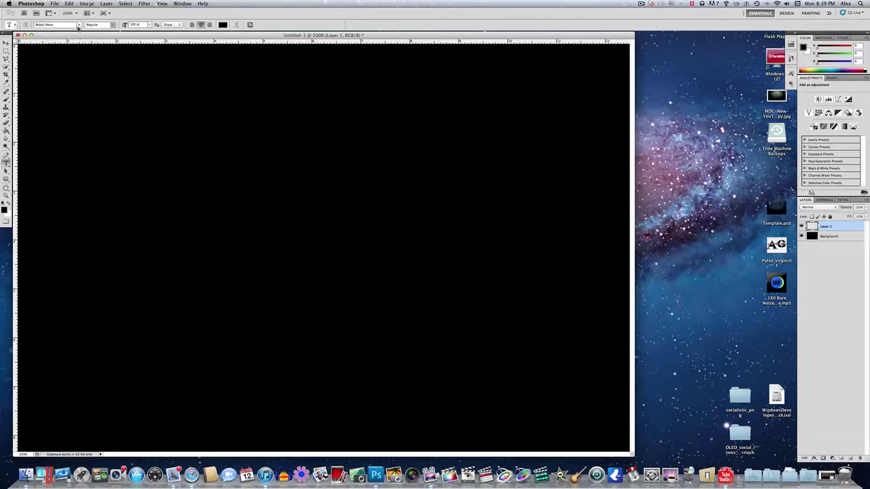
pyautogui.click(79, 24)
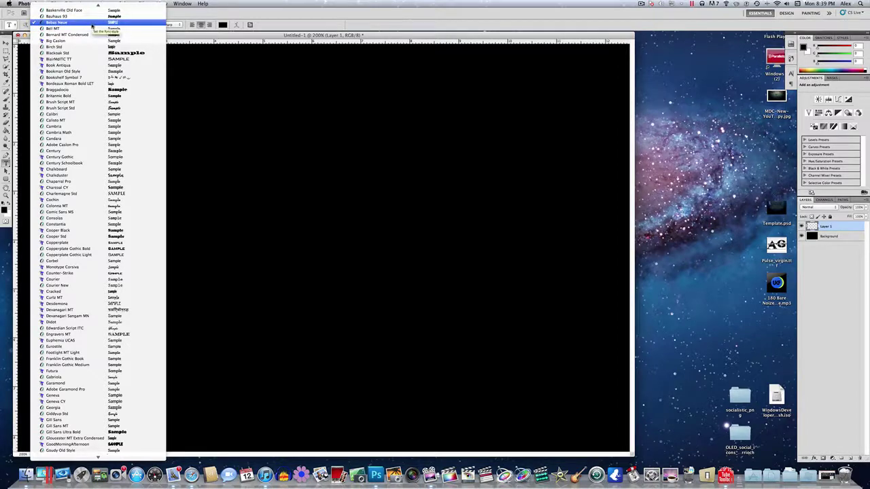
pyautogui.scroll(5, 98, 27)
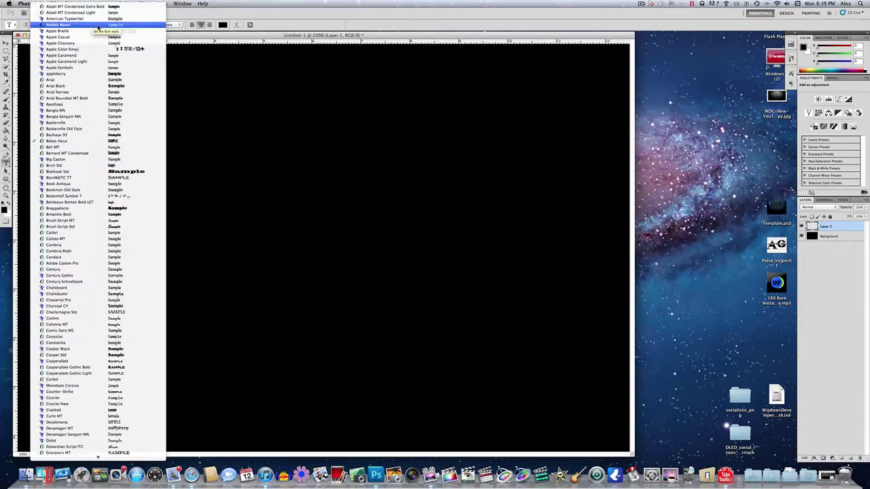
pyautogui.scroll(-7, 98, 27)
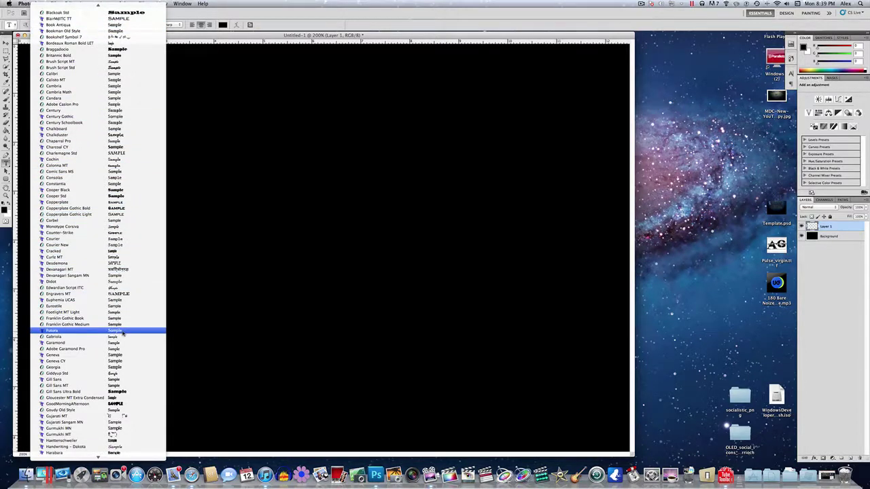
pyautogui.click(122, 332)
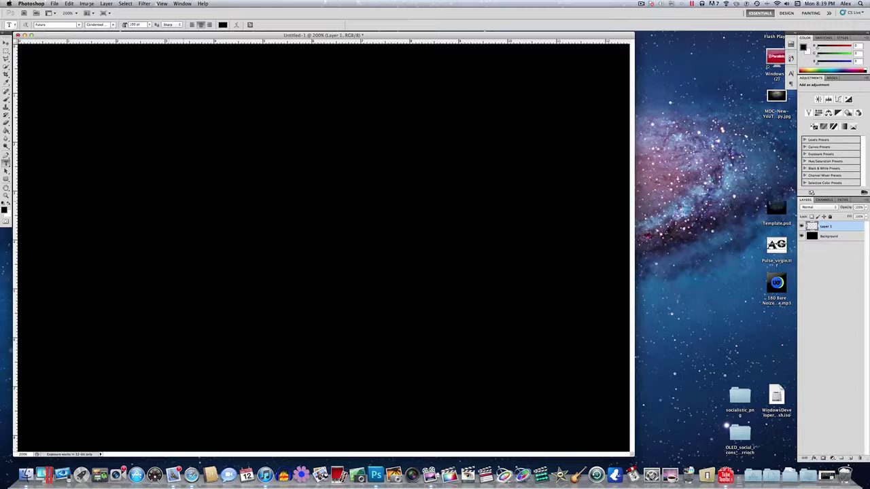
# Type the text on the canvas, select it, and set its colour to white
pyautogui.click(184, 201)
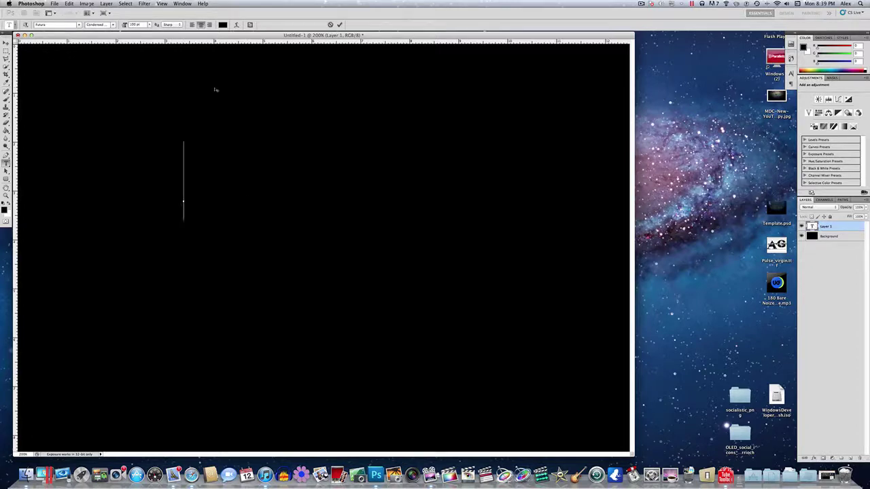
pyautogui.write('MDC')
pyautogui.press('super+a')
pyautogui.write('MEDIA')
pyautogui.press('super+a')
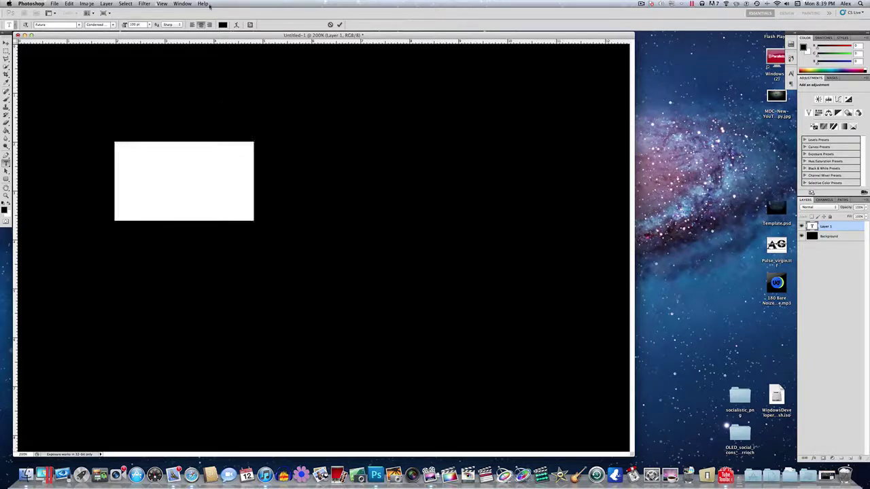
pyautogui.click(223, 24)
pyautogui.moveTo(372, 255); pyautogui.dragTo(370, 243)
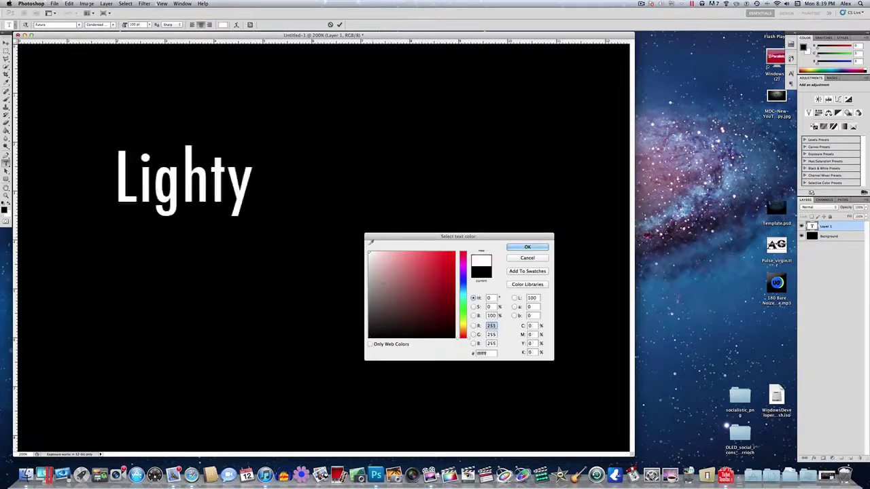
pyautogui.click(543, 249)
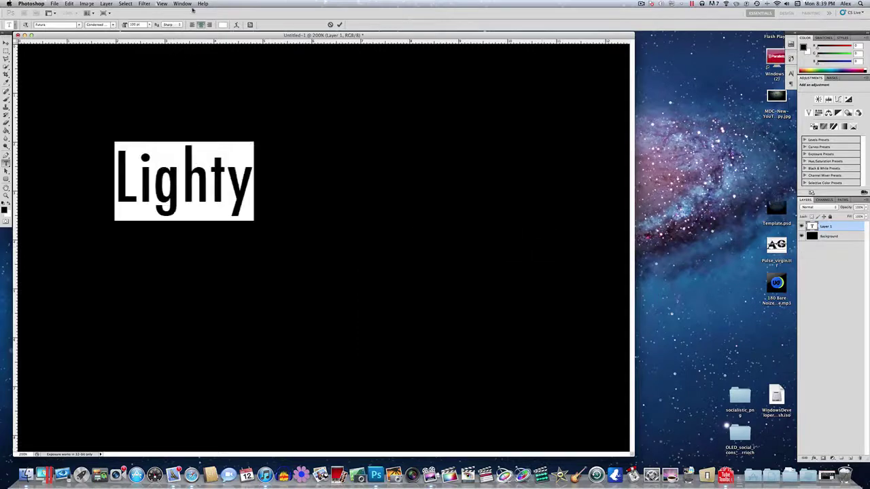
# Set the text size to 200 pt and commit the text
pyautogui.press('super+minus')
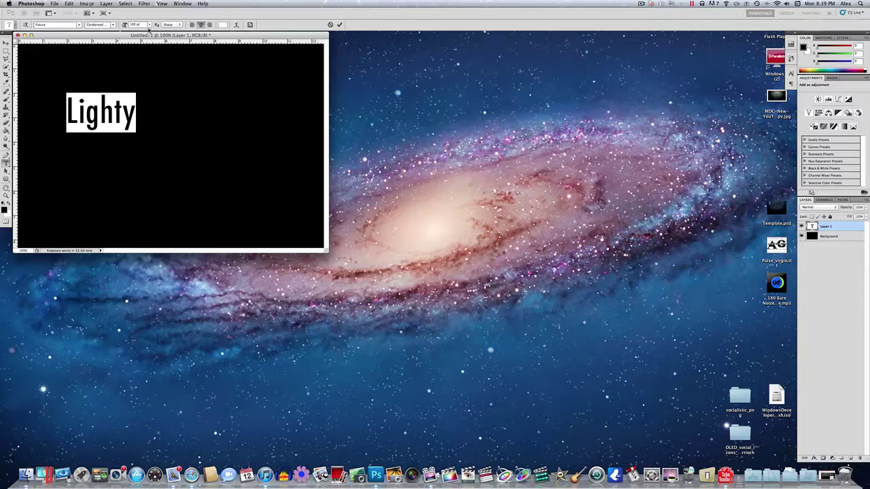
pyautogui.press('super+equal')
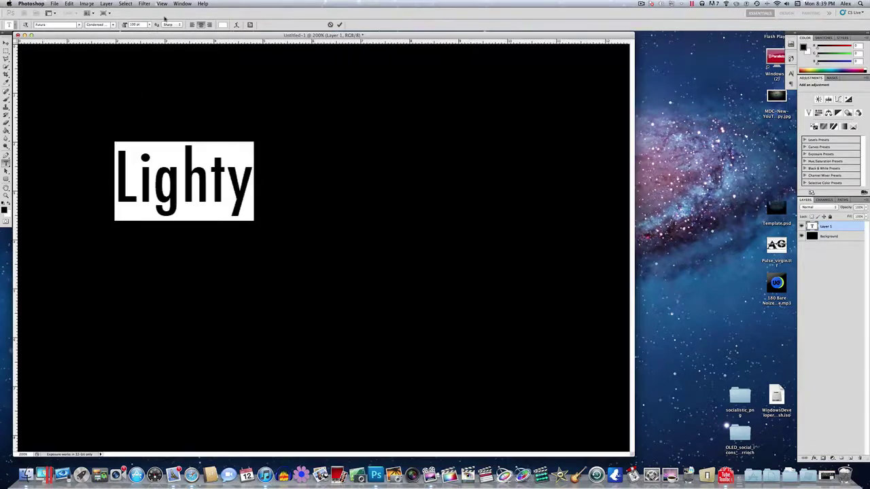
pyautogui.click(149, 25)
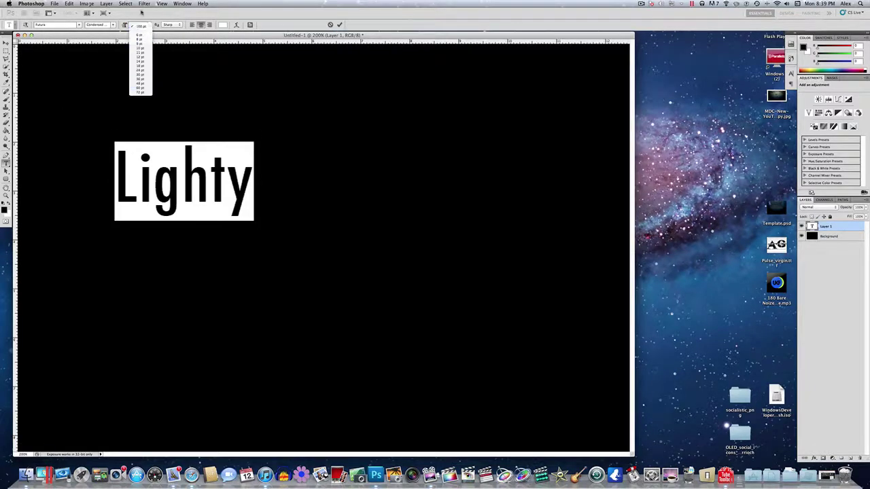
pyautogui.click(136, 24)
pyautogui.write('200')
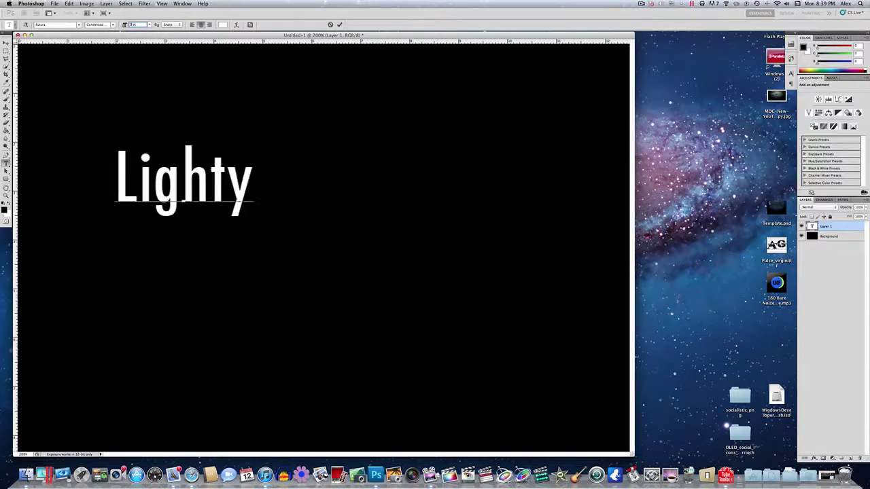
pyautogui.press('Return')
pyautogui.click(7, 43)
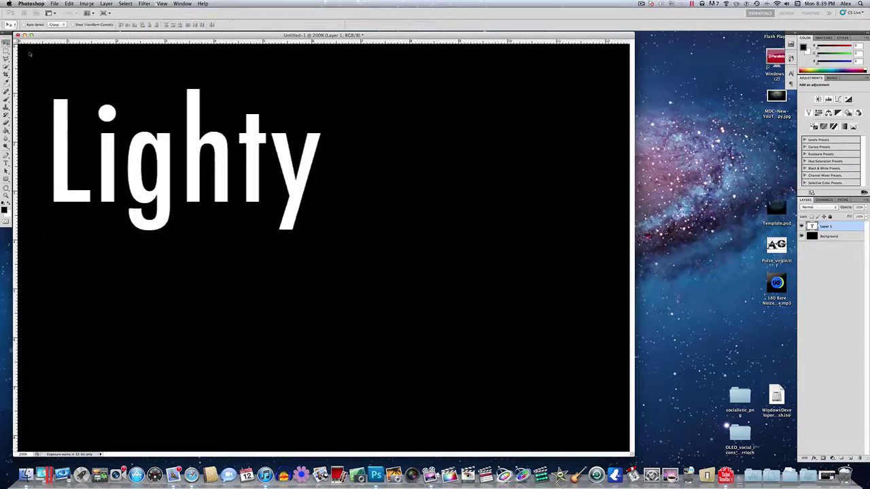
# Drag the Lighty text to the centre of the black canvas
pyautogui.moveTo(214, 182); pyautogui.dragTo(282, 224)
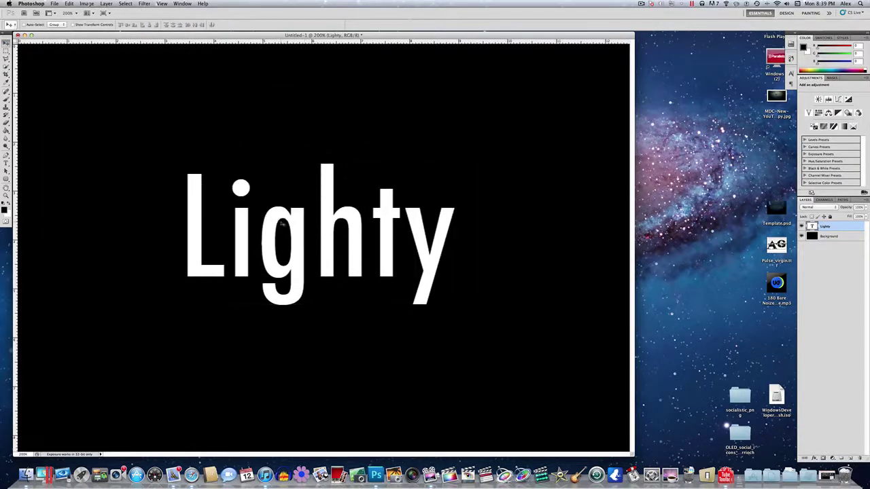
pyautogui.click(791, 74)
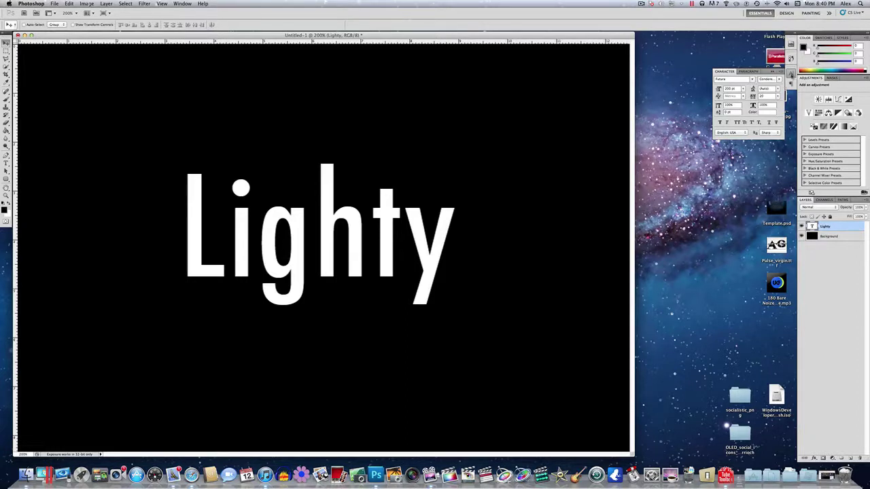
pyautogui.click(791, 75)
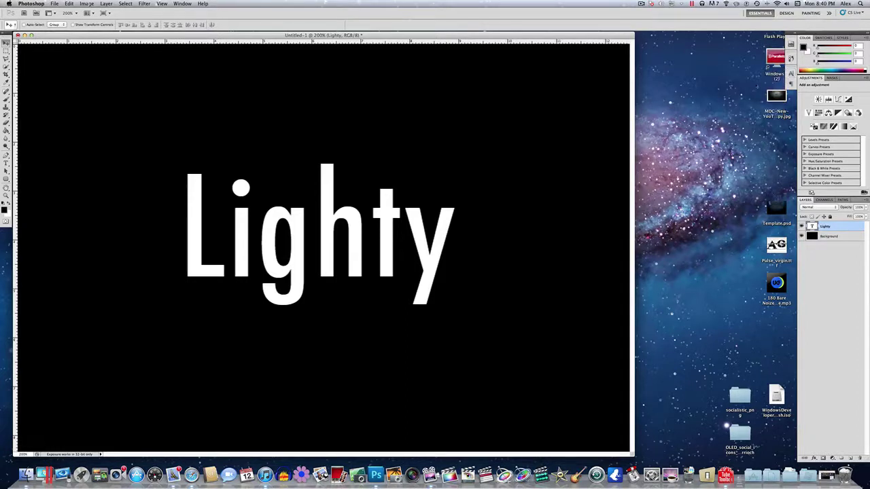
# Rasterize the Lighty type layer and merge it with Background using Cmd+E
pyautogui.rightClick(853, 227)
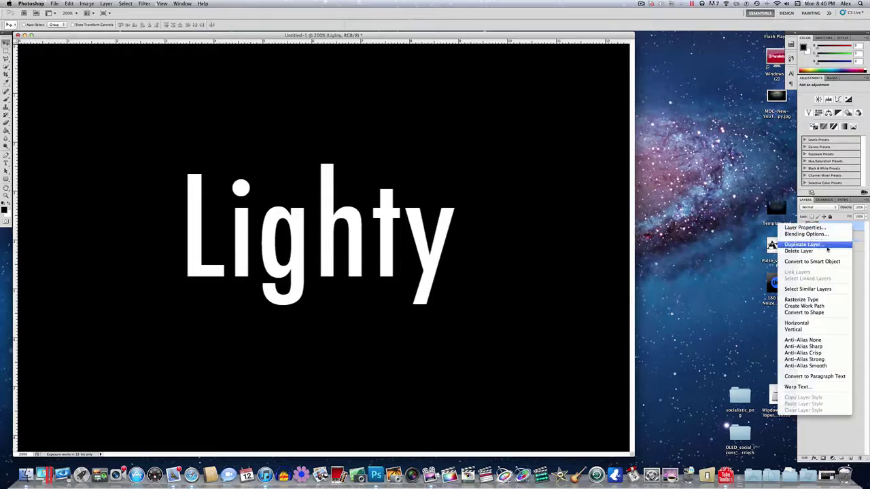
pyautogui.click(818, 300)
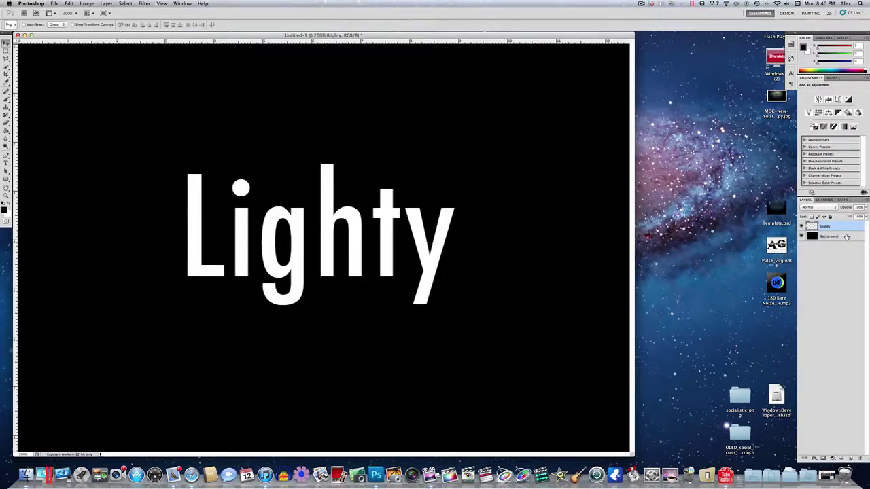
pyautogui.click(846, 237)
pyautogui.rightClick(847, 237)
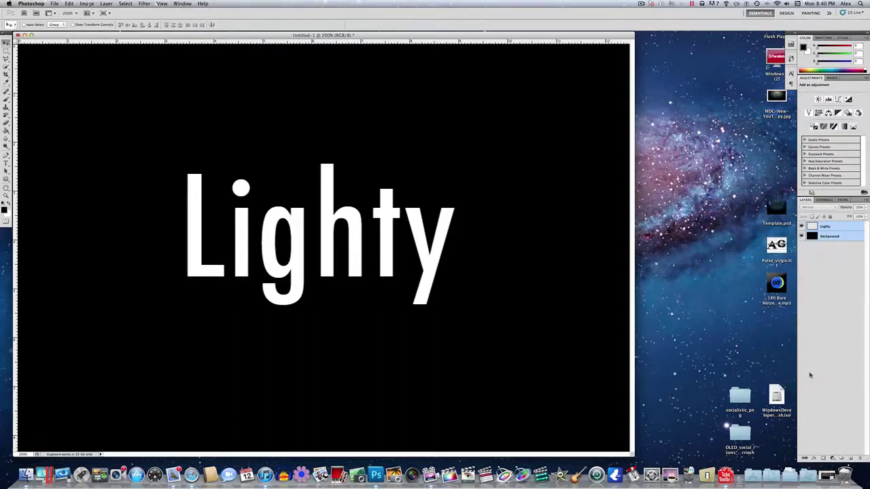
pyautogui.press('super+e')
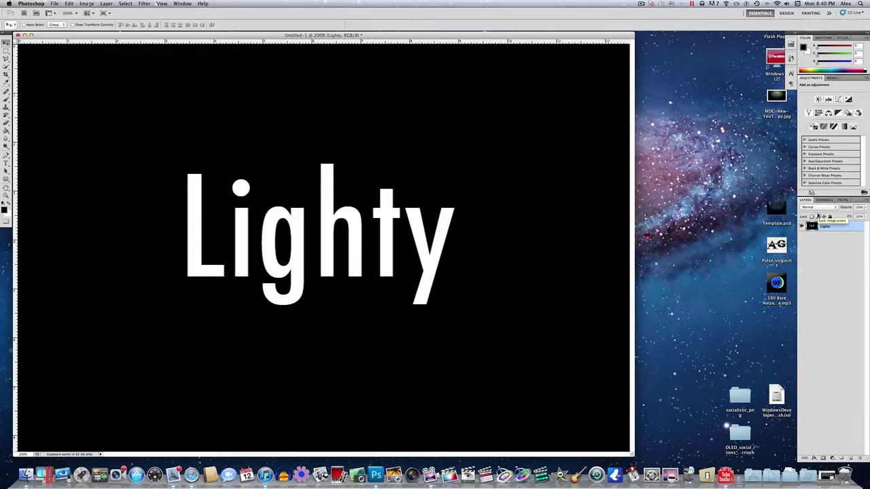
# Open the Wave filter and set maximum wavelength 635 and amplitude 24
pyautogui.click(144, 3)
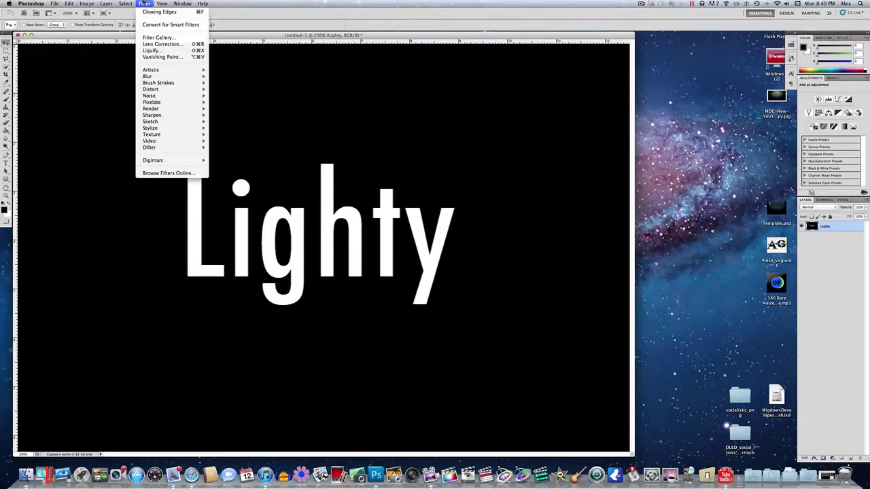
pyautogui.moveTo(157, 89)
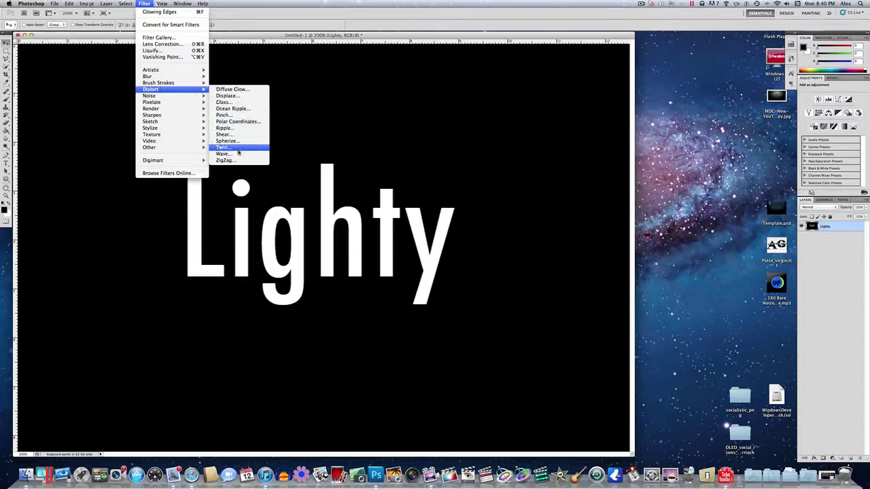
pyautogui.click(239, 155)
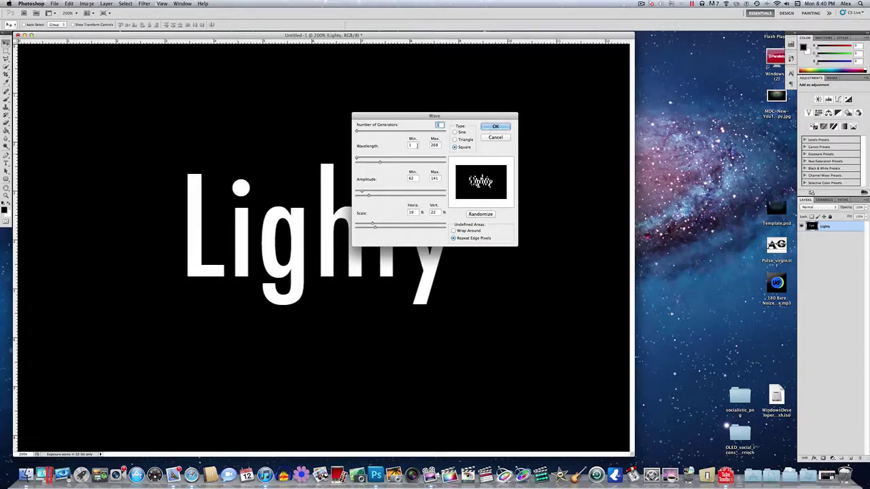
pyautogui.press('Tab')
pyautogui.write('25')
pyautogui.press('Tab')
pyautogui.write('635')
pyautogui.press('Tab')
pyautogui.press('Tab')
pyautogui.press('Tab')
pyautogui.write('24')
pyautogui.press('Tab')
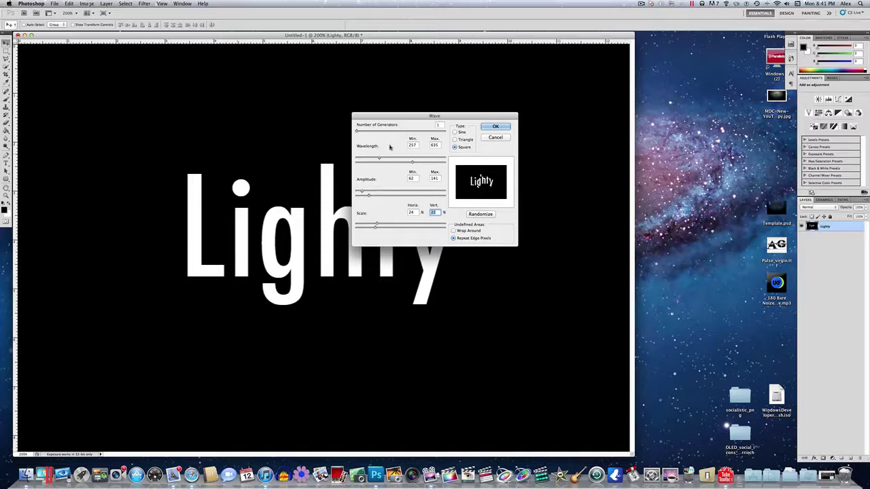
# Randomize the square wave three times and apply it to the text
pyautogui.click(471, 214)
pyautogui.click(470, 215)
pyautogui.click(471, 215)
pyautogui.click(490, 127)
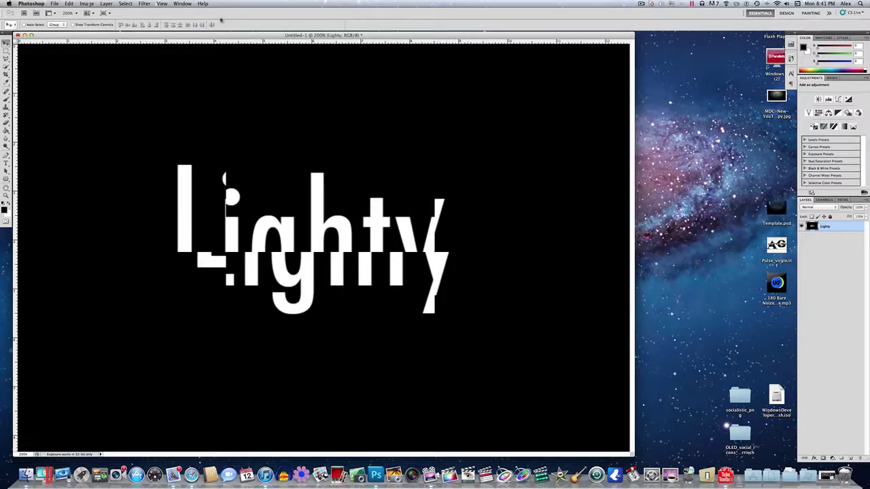
pyautogui.click(160, 4)
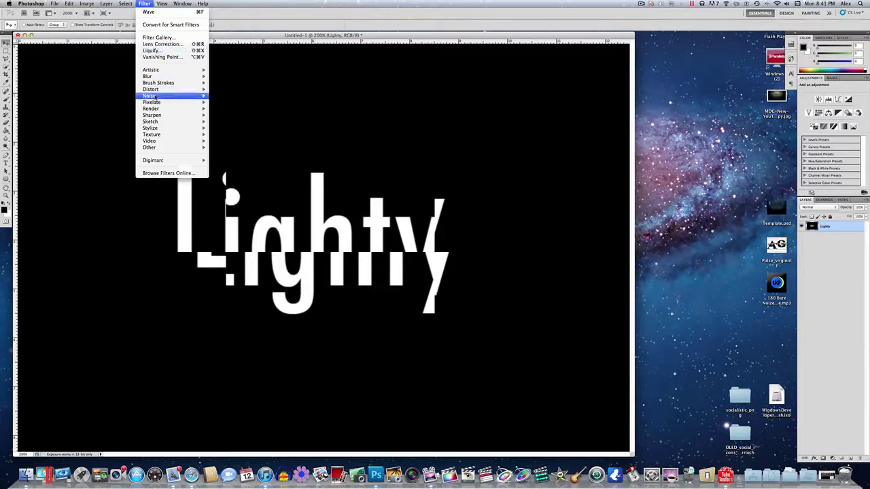
# Apply Pixelate > Fragment, then the Glowing Edges filter to the Lighty text
pyautogui.moveTo(153, 102)
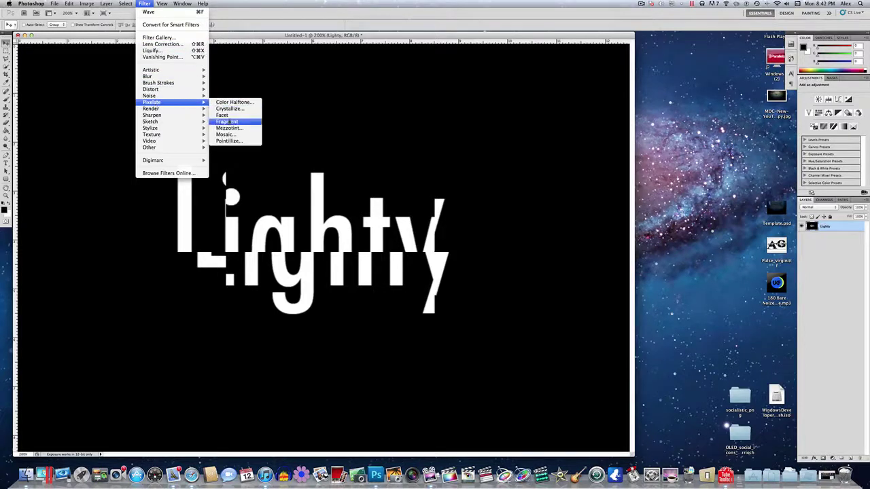
pyautogui.click(228, 122)
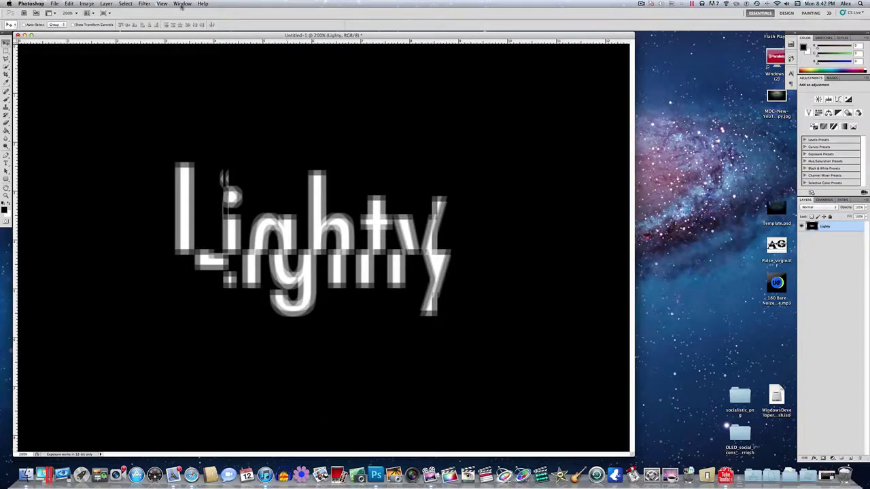
pyautogui.click(145, 4)
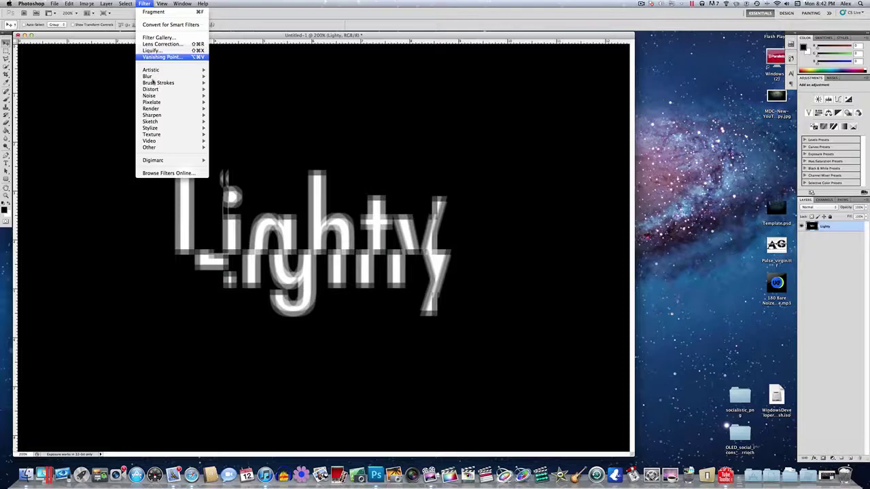
pyautogui.moveTo(158, 130)
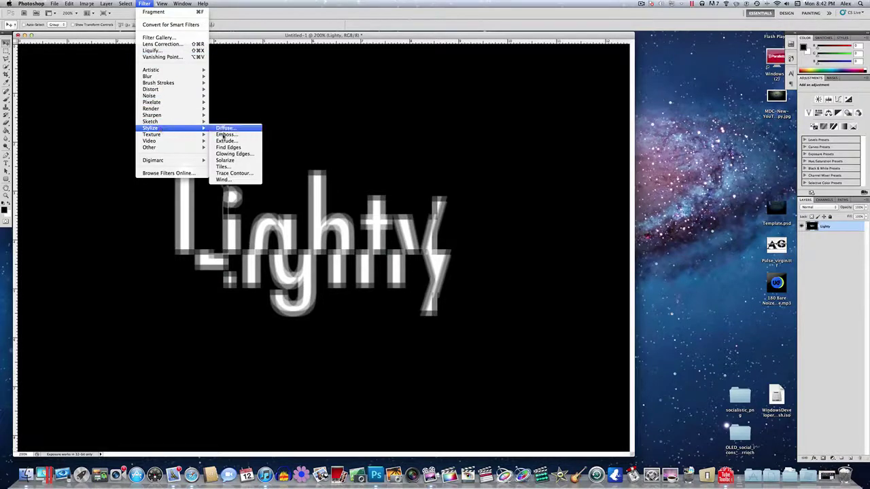
pyautogui.click(232, 154)
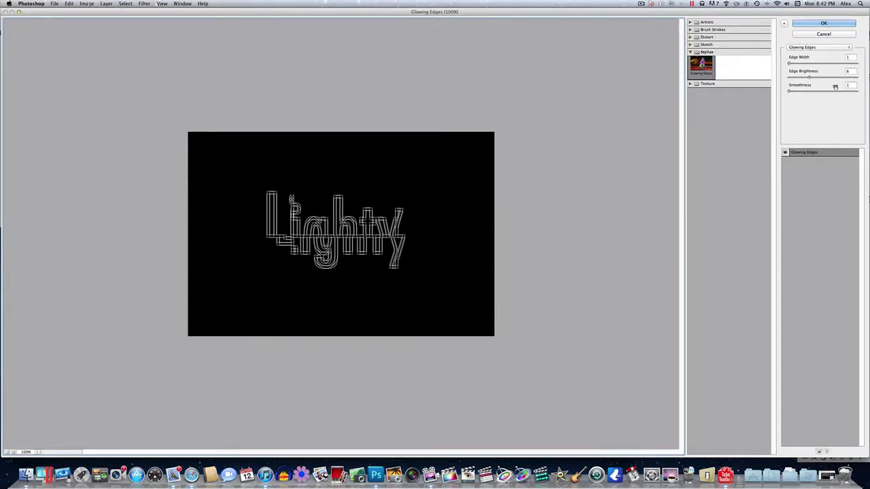
pyautogui.click(823, 23)
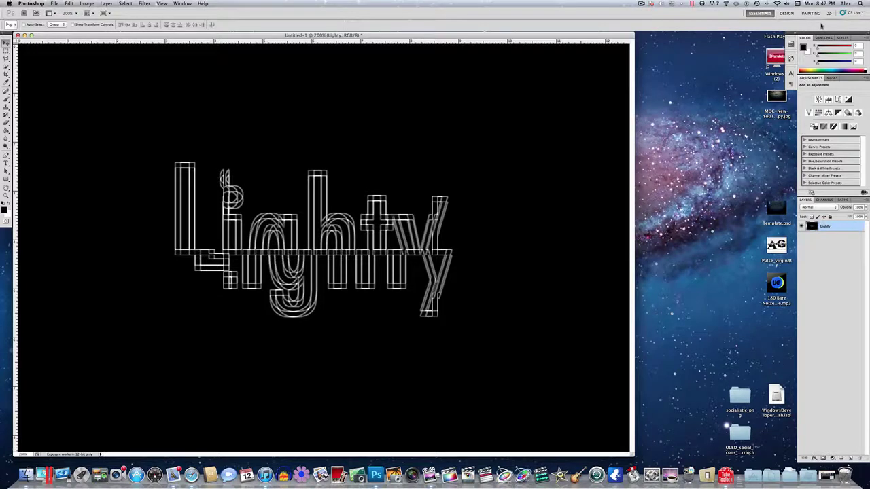
pyautogui.press('super+d')
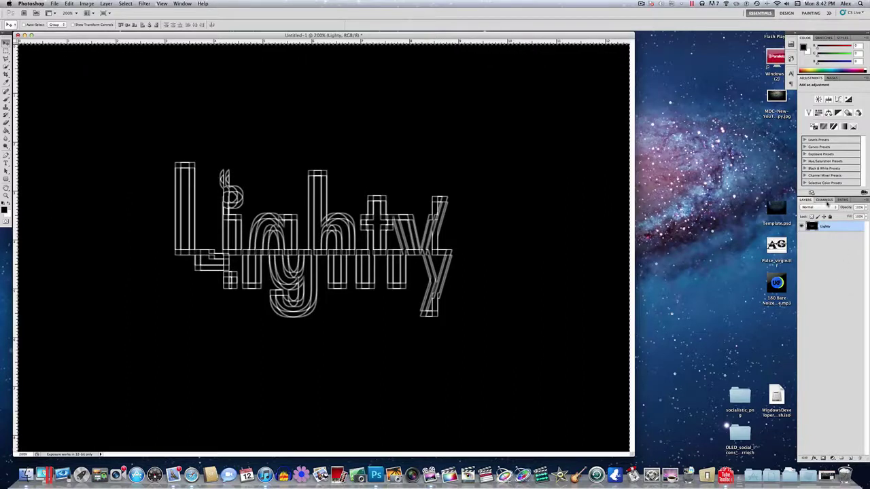
# Paste the outline image into a new Alpha 1 channel and load it as a selection
pyautogui.click(827, 202)
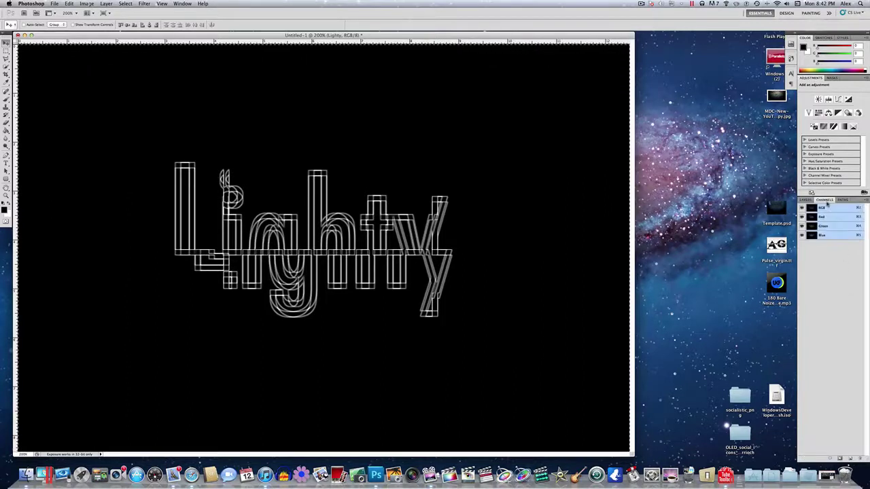
pyautogui.click(850, 460)
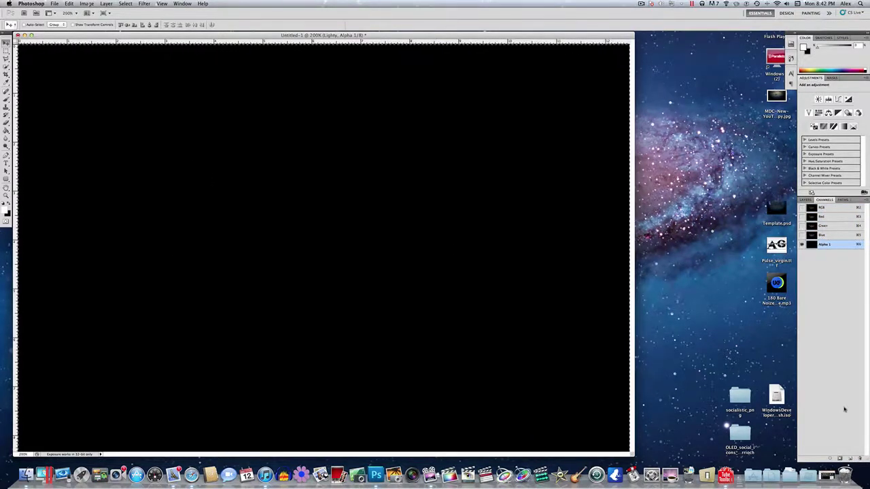
pyautogui.press('super+v')
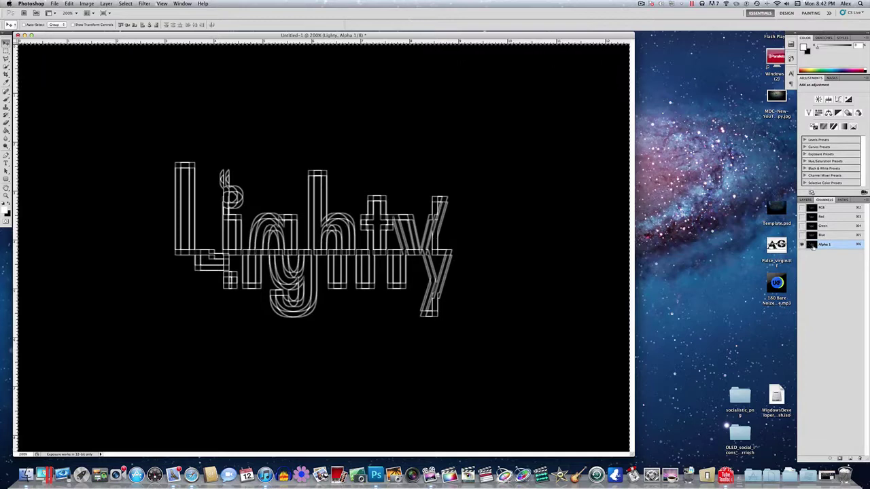
pyautogui.keyDown('super'); pyautogui.click(813, 245); pyautogui.keyUp('super')
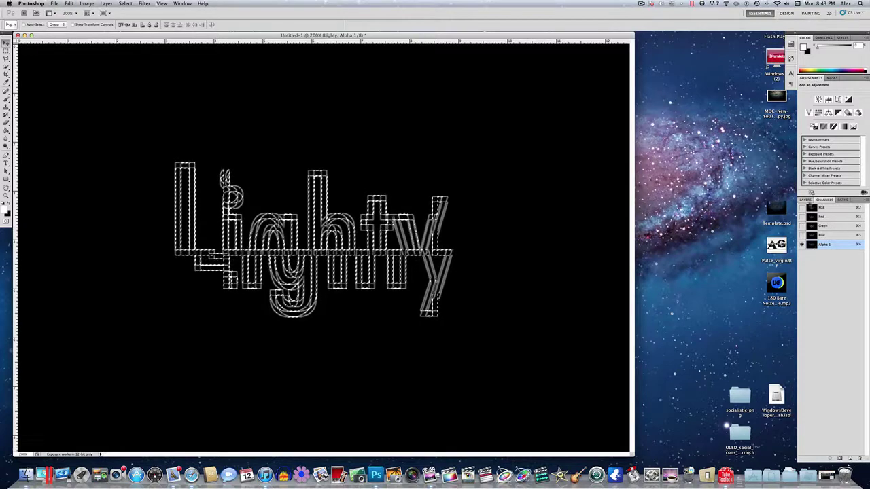
pyautogui.click(805, 200)
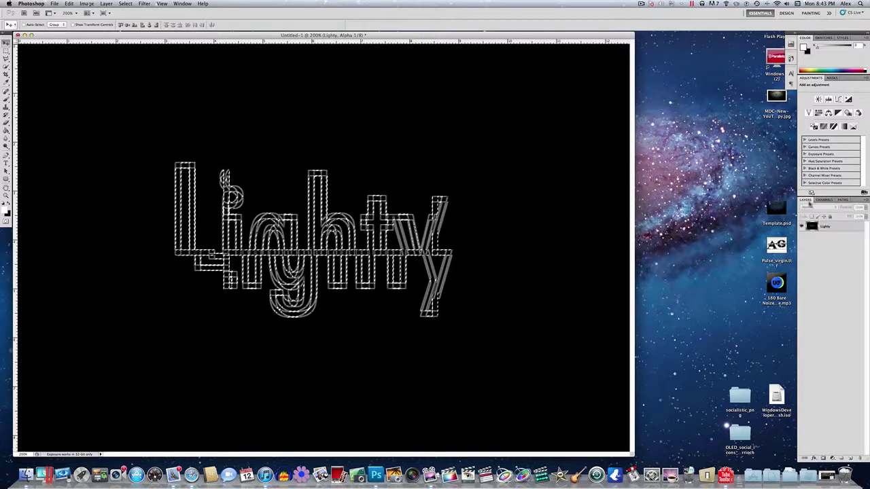
# Copy the selected outlines onto Layer 1 and delete the Lighty layer
pyautogui.click(851, 459)
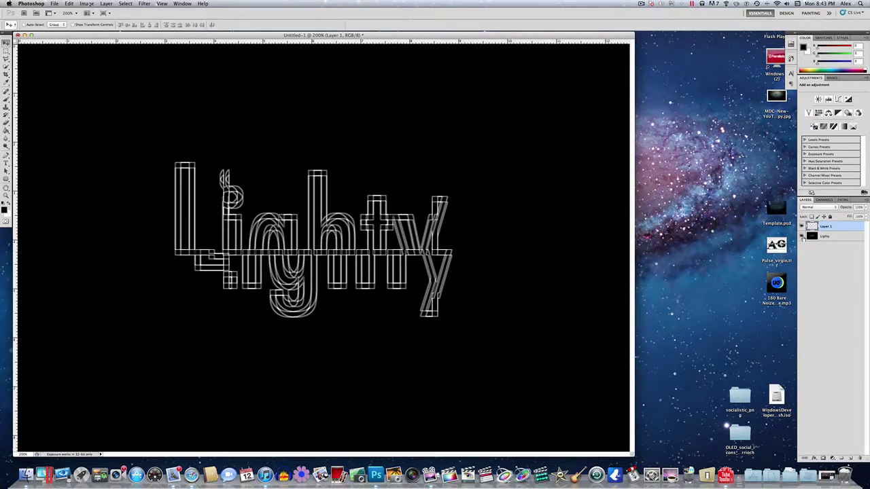
pyautogui.click(802, 237)
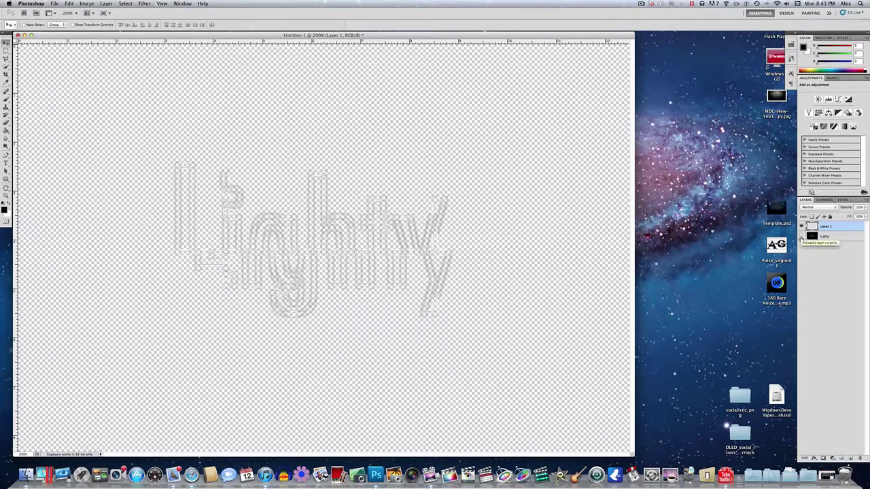
pyautogui.doubleClick(855, 236)
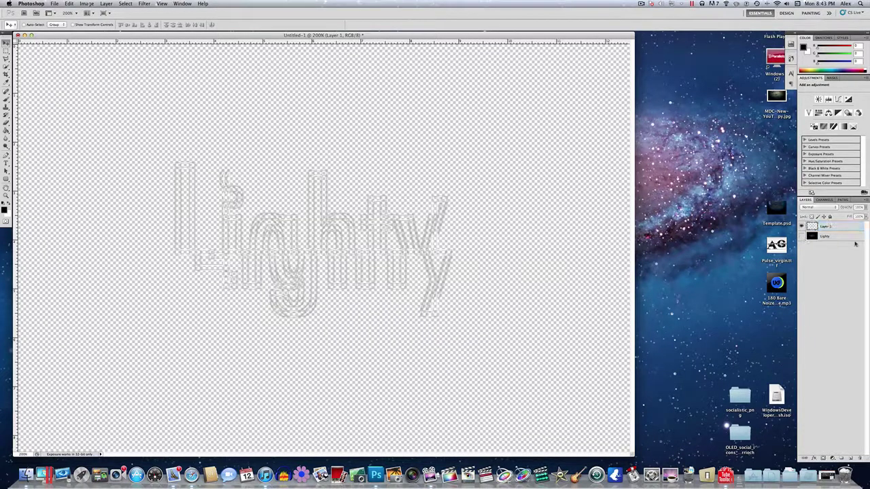
pyautogui.click(650, 149)
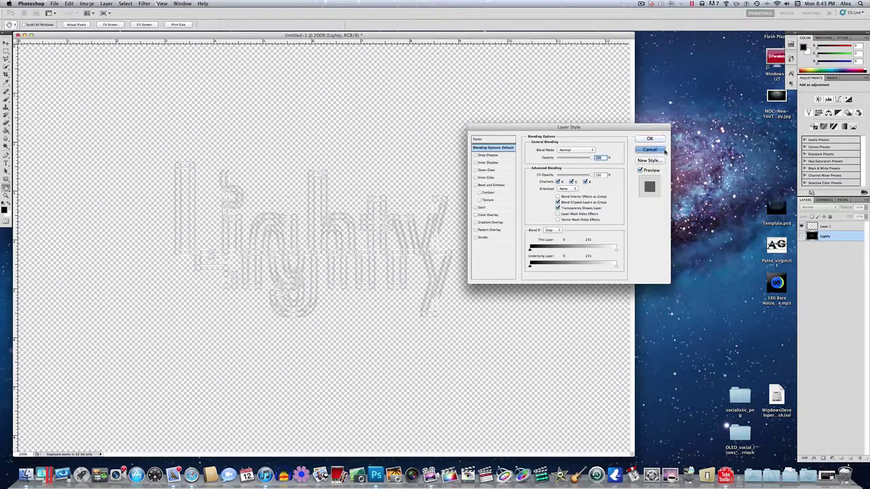
pyautogui.press('BackSpace')
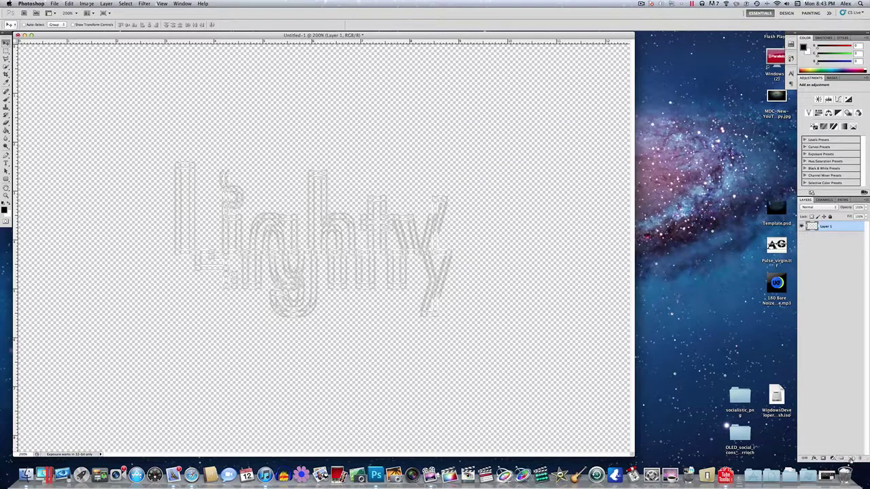
# Add a layer beneath Layer 1, name it Background, and fill it black
pyautogui.click(852, 459)
pyautogui.moveTo(841, 231); pyautogui.dragTo(841, 241)
pyautogui.doubleClick(827, 237)
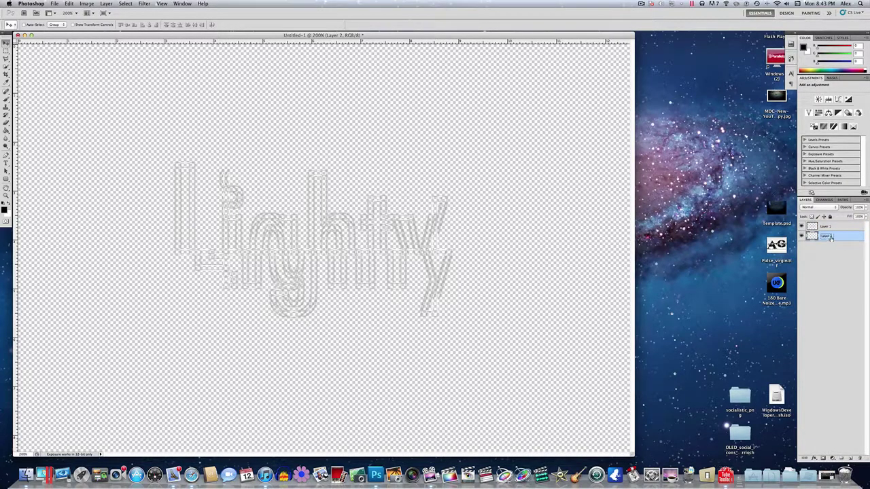
pyautogui.write('Background')
pyautogui.press('Return')
pyautogui.click(7, 131)
pyautogui.click(58, 141)
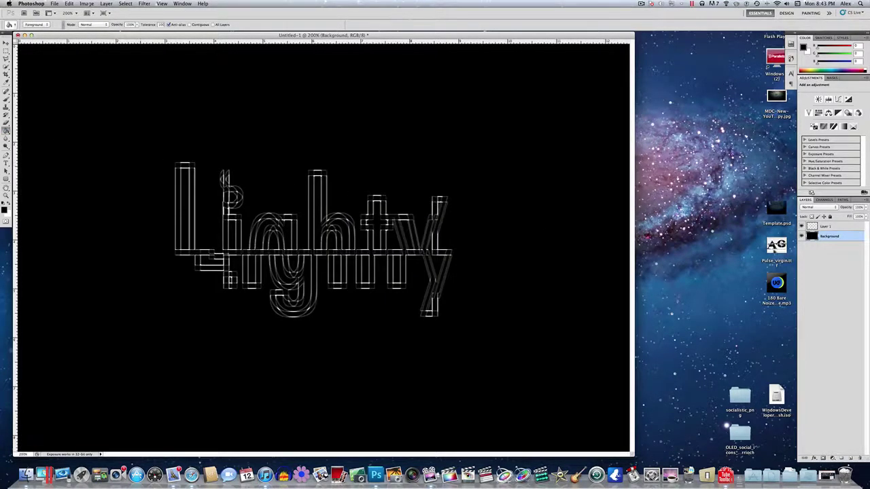
# Select Layer 1's outline pixels and create a Solid Color fill layer from them
pyautogui.click(843, 227)
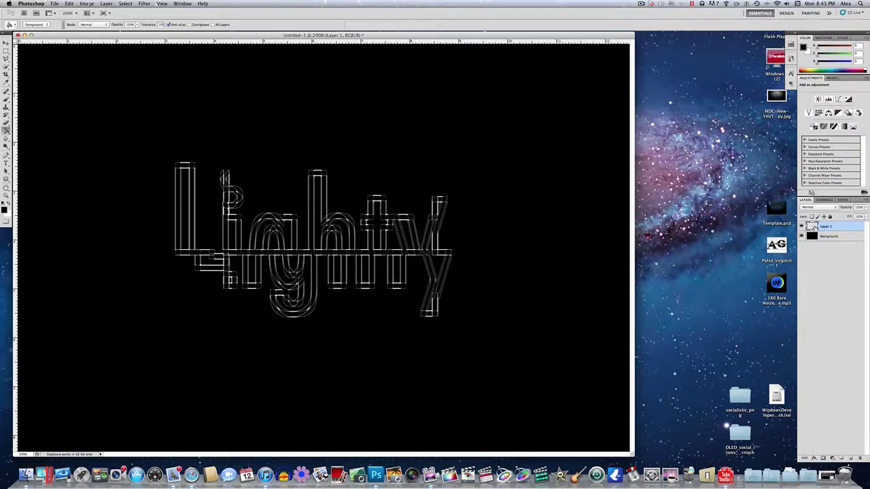
pyautogui.keyDown('super'); pyautogui.click(812, 226); pyautogui.keyUp('super')
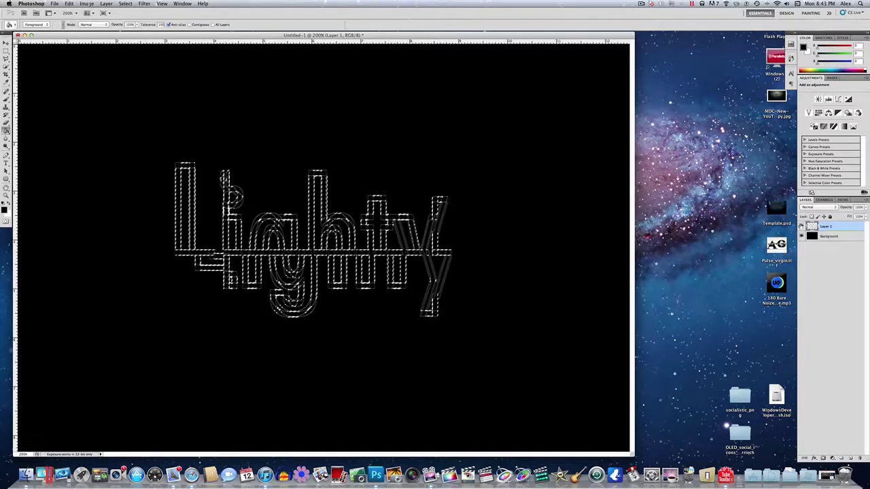
pyautogui.click(107, 4)
pyautogui.moveTo(126, 63)
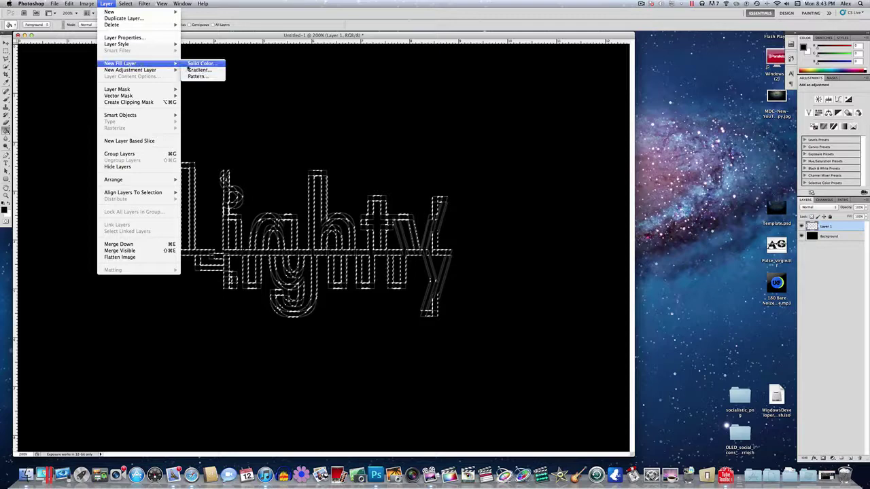
pyautogui.click(198, 64)
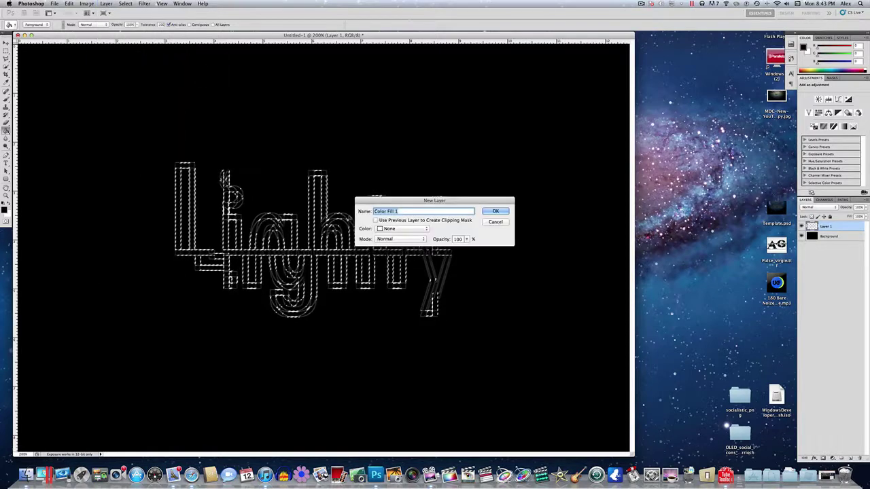
pyautogui.click(494, 212)
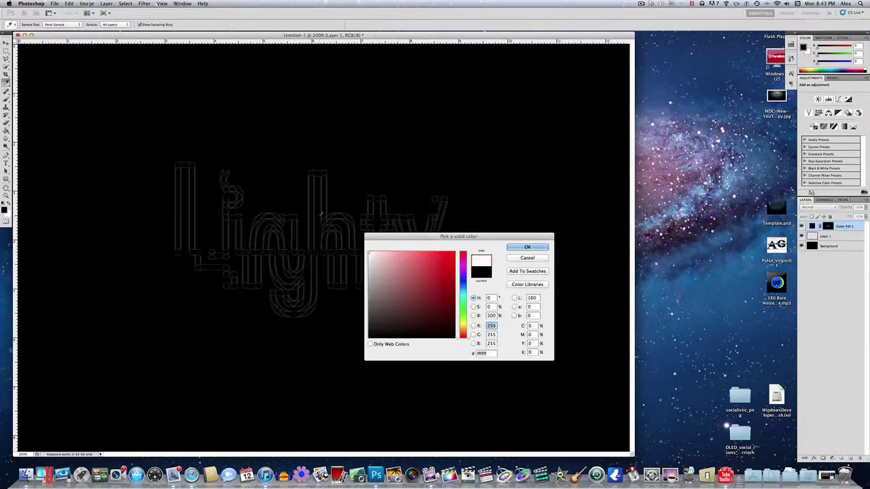
pyautogui.click(523, 247)
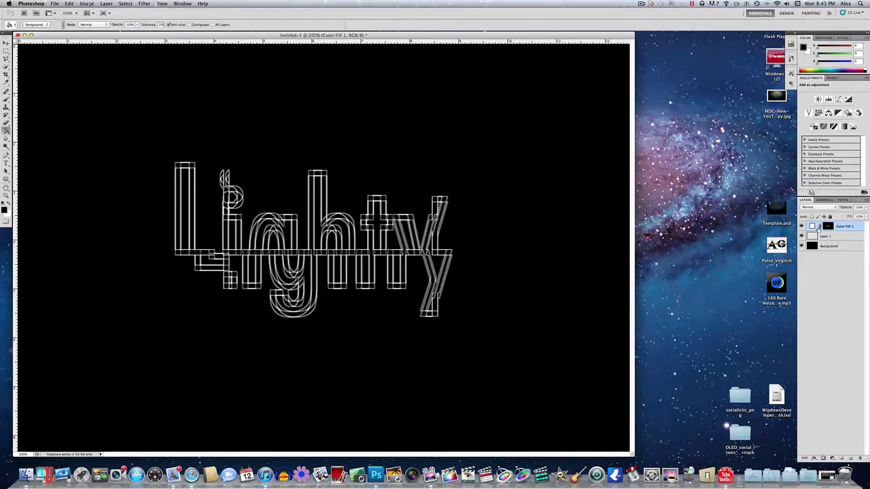
# Rasterize the Color Fill 1 layer and delete Layer 1
pyautogui.rightClick(858, 229)
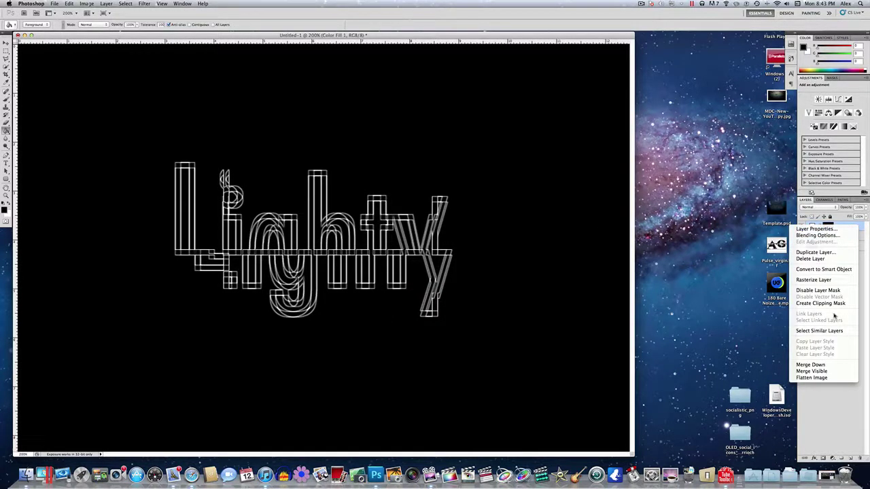
pyautogui.click(840, 272)
pyautogui.rightClick(841, 229)
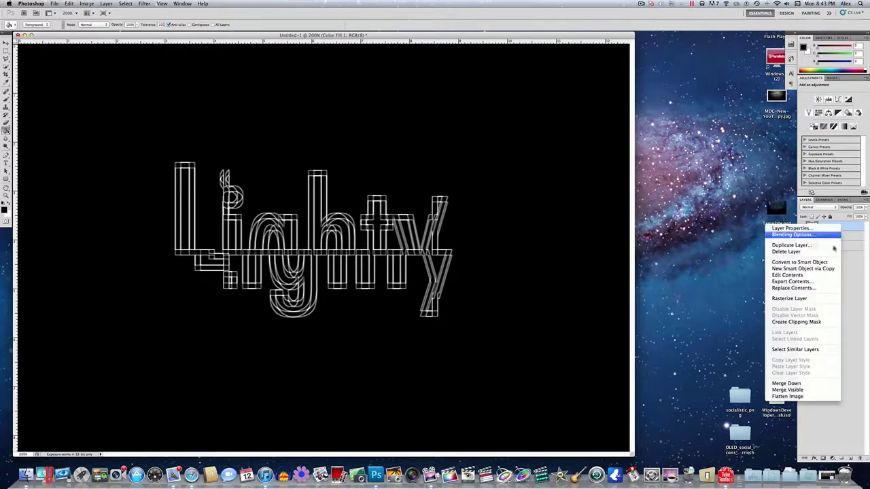
pyautogui.click(817, 298)
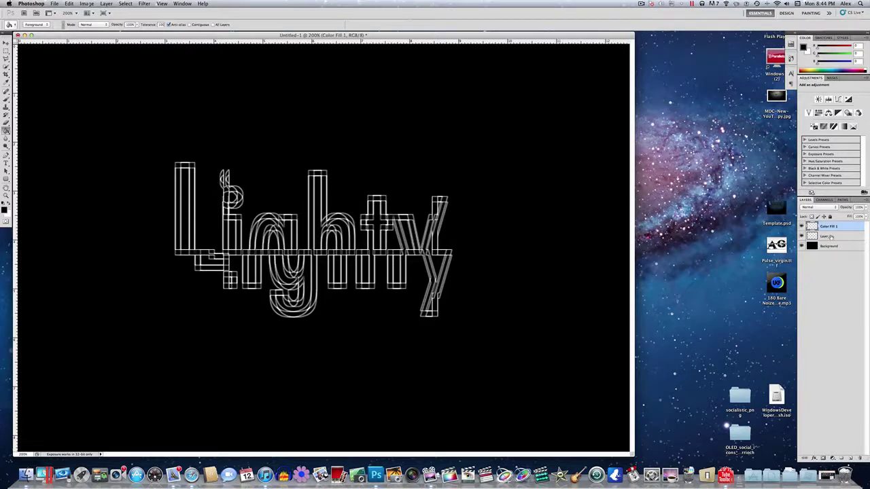
pyautogui.click(830, 236)
pyautogui.press('Delete')
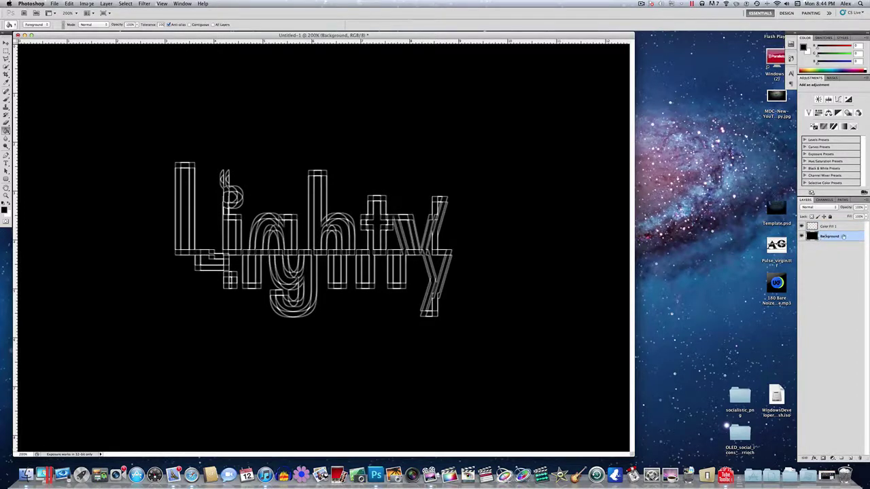
pyautogui.click(802, 227)
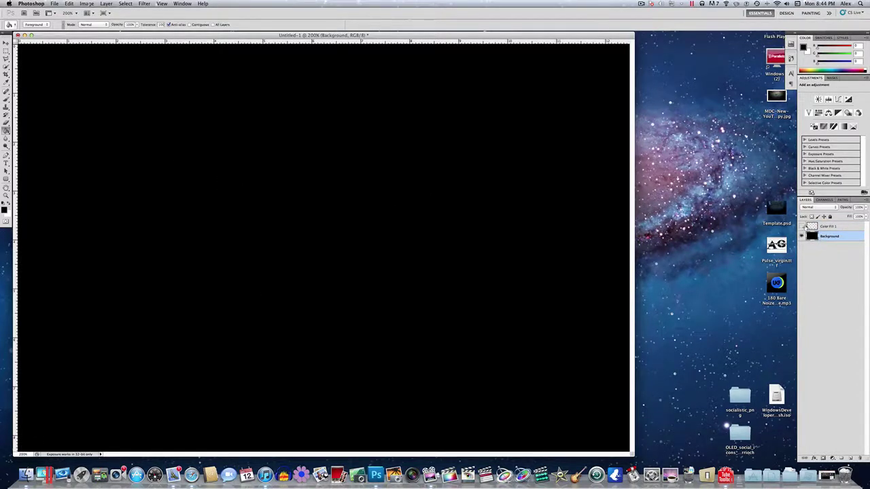
pyautogui.click(802, 227)
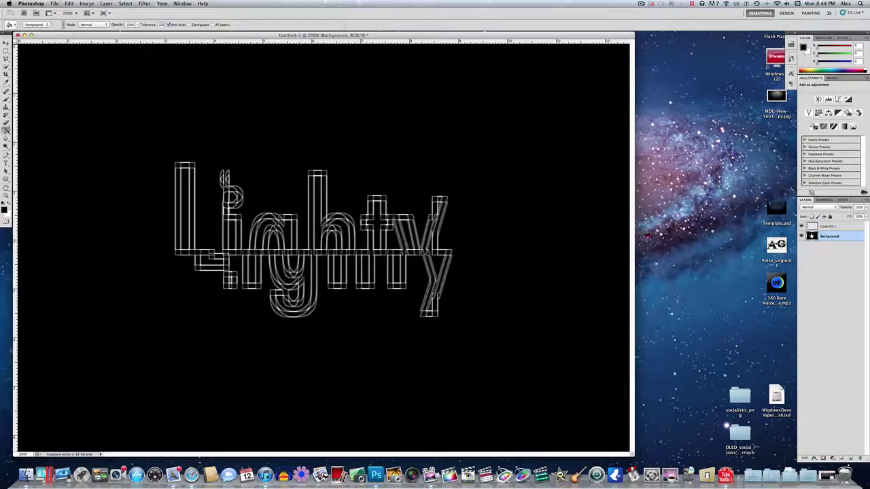
# Add a Gradient Overlay to Color Fill 1, trying several presets before picking Blue, Red, Yellow
pyautogui.click(848, 227)
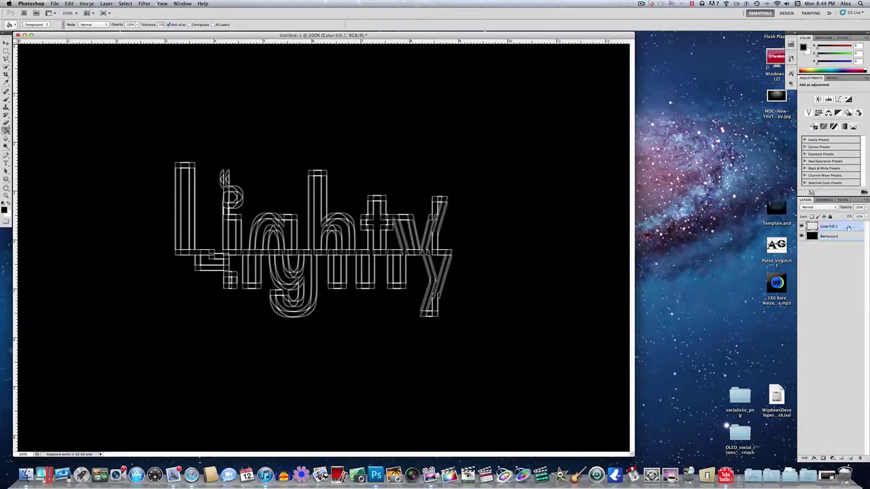
pyautogui.doubleClick(858, 227)
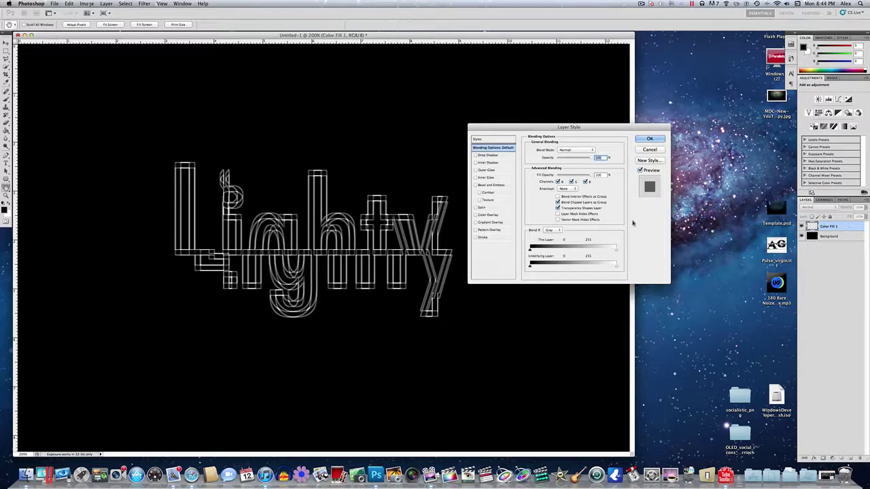
pyautogui.click(489, 223)
pyautogui.click(570, 165)
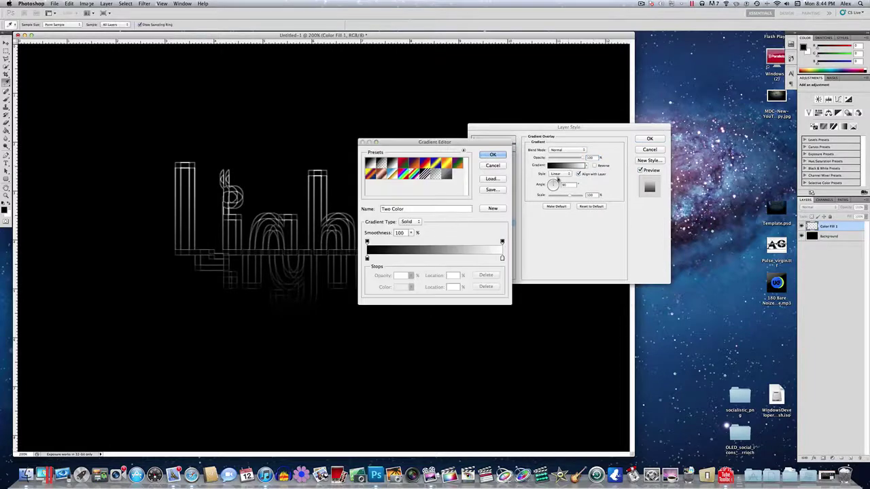
pyautogui.click(411, 173)
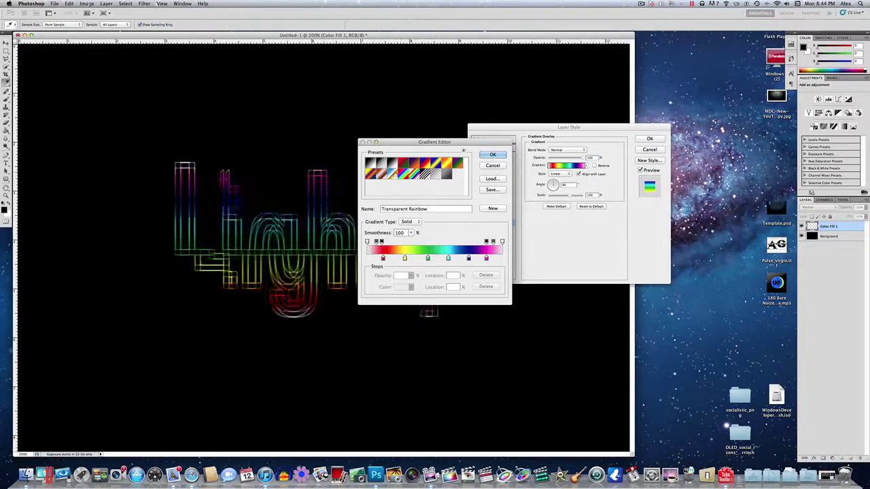
pyautogui.click(391, 174)
pyautogui.click(381, 173)
pyautogui.click(372, 174)
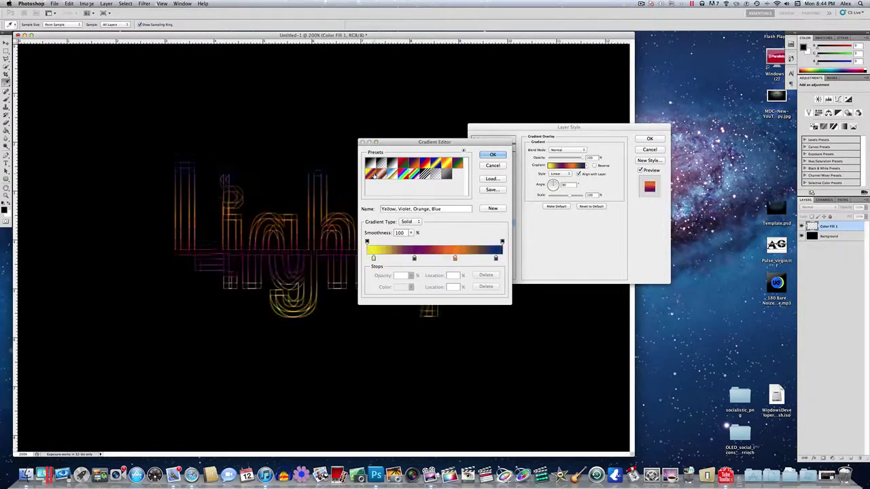
pyautogui.click(427, 163)
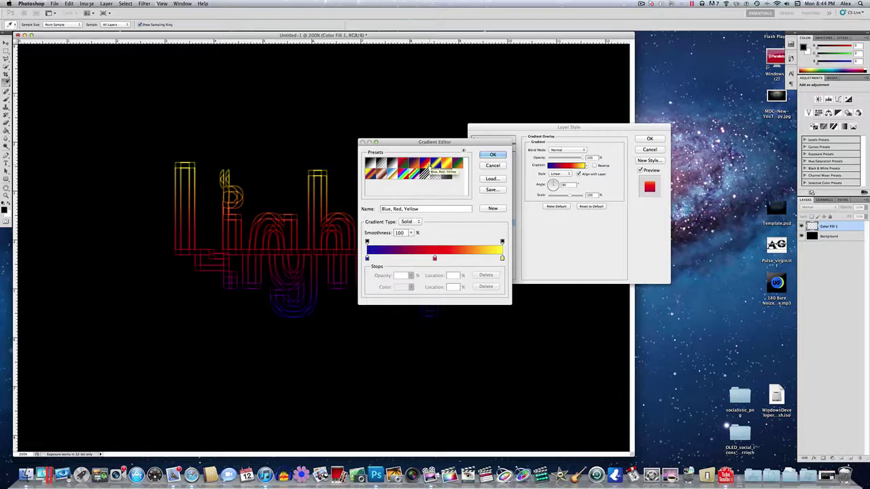
# Confirm the Blue, Red, Yellow gradient, lower its opacity to about 18%, and apply the style
pyautogui.click(492, 155)
pyautogui.moveTo(559, 158); pyautogui.dragTo(553, 160)
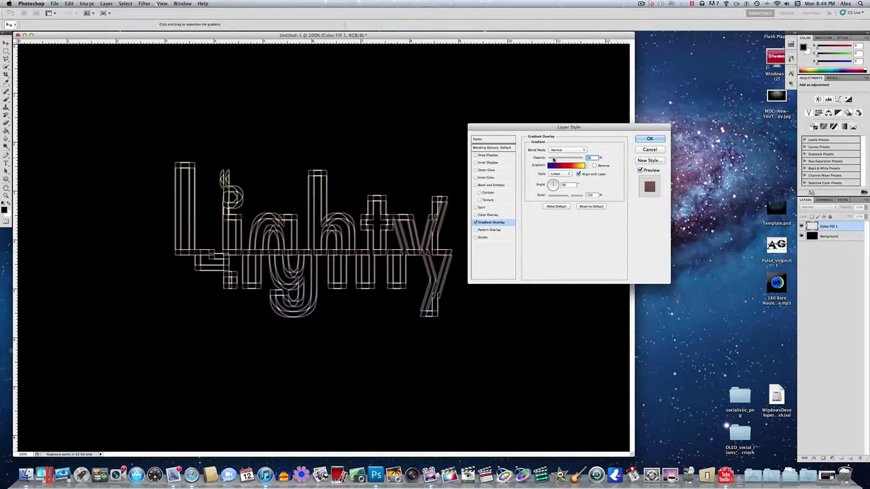
pyautogui.moveTo(554, 159); pyautogui.dragTo(551, 158)
pyautogui.press('Return')
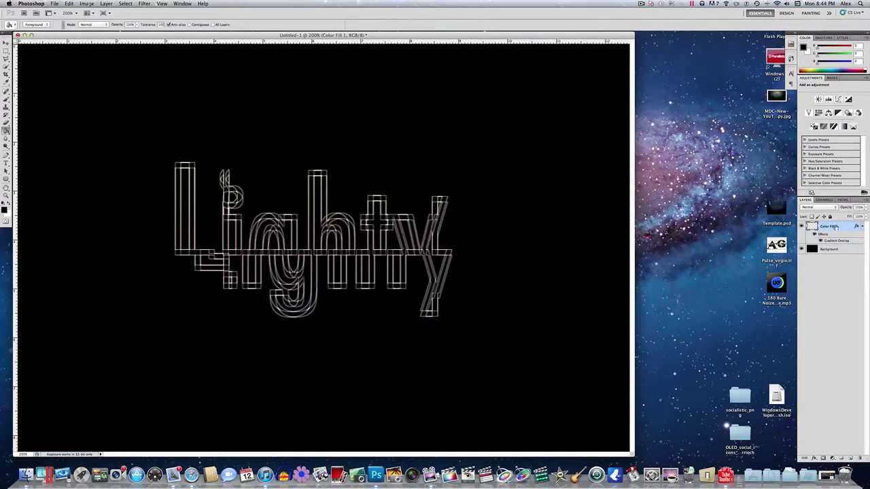
# Create Color Fill 1 copy and switch its blend mode to Soft Light
pyautogui.rightClick(845, 230)
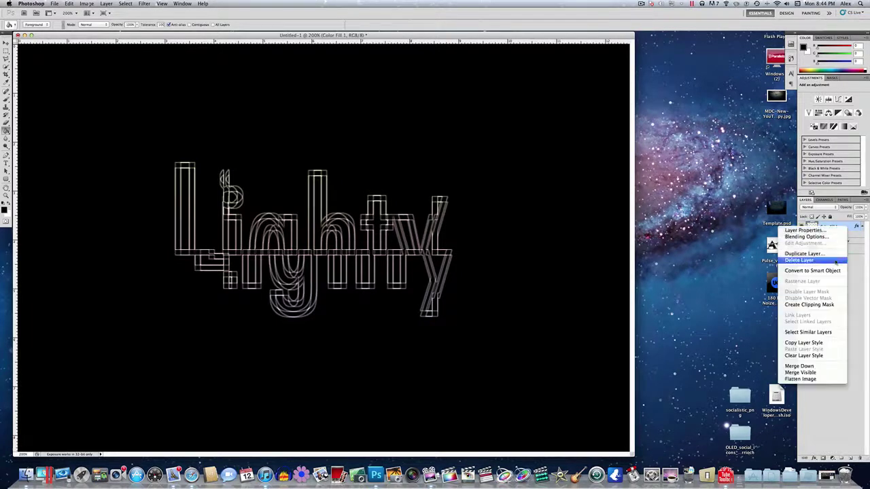
pyautogui.click(832, 253)
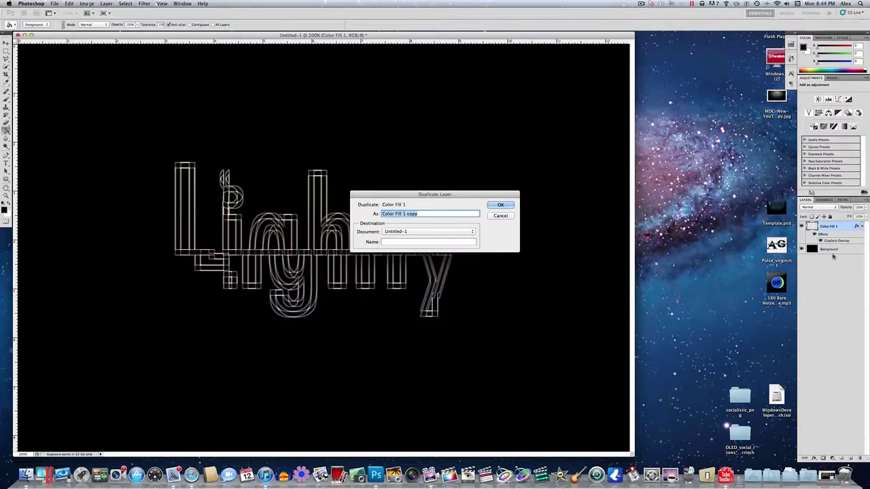
pyautogui.press('Return')
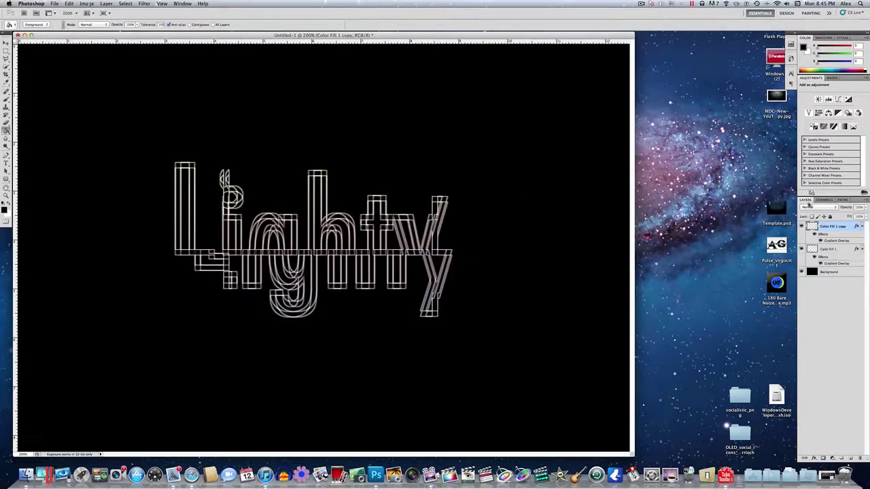
pyautogui.click(809, 207)
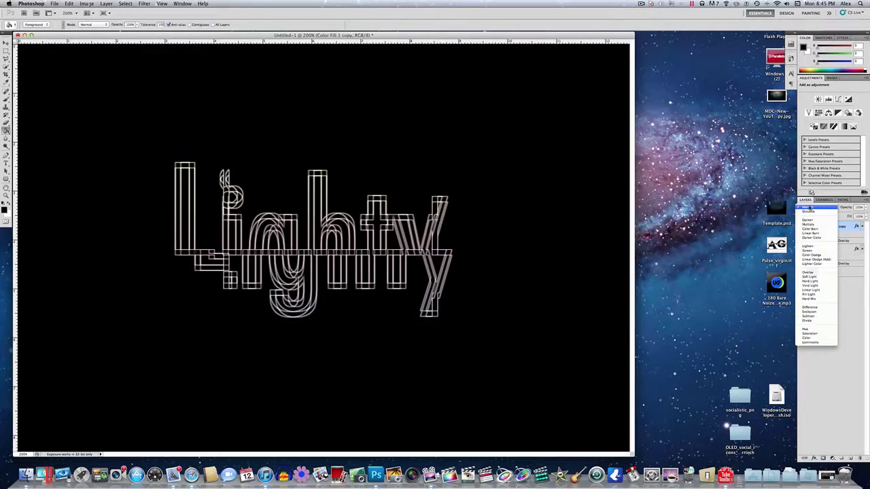
pyautogui.click(815, 277)
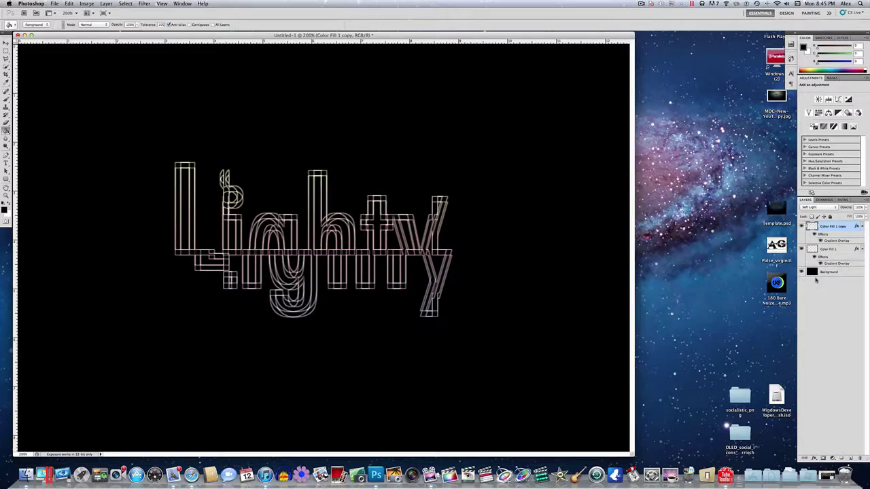
pyautogui.click(144, 4)
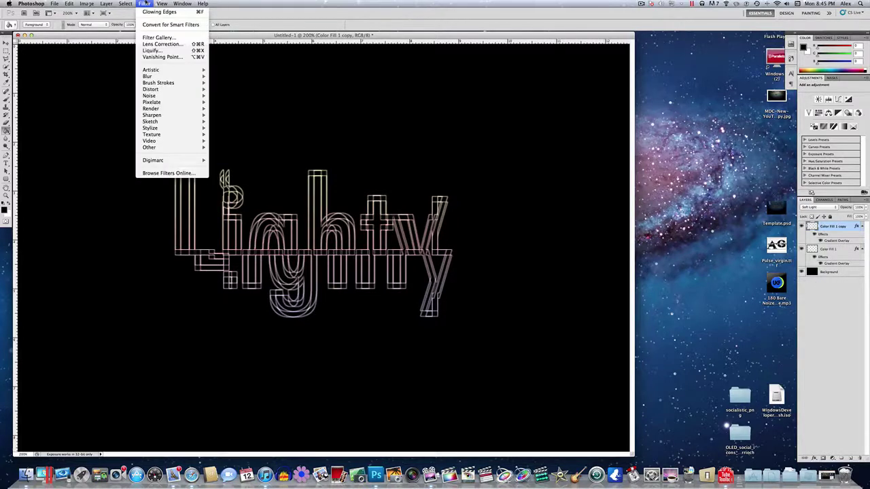
pyautogui.moveTo(184, 77)
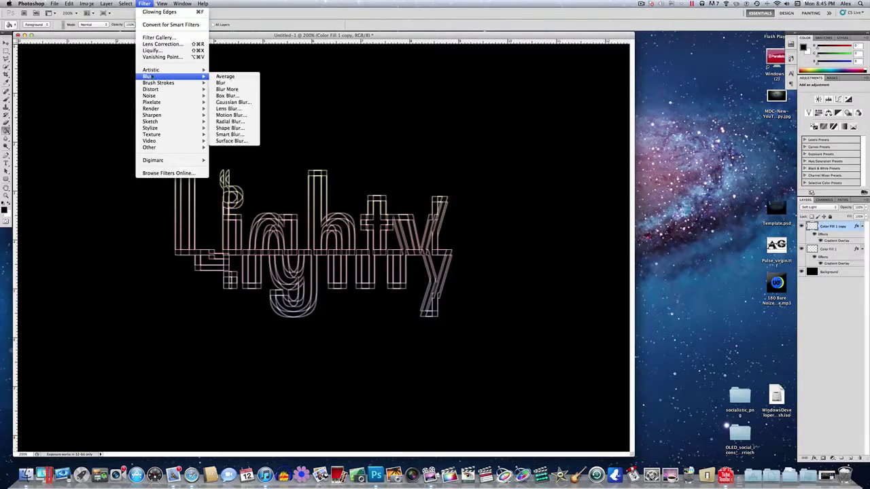
pyautogui.click(239, 102)
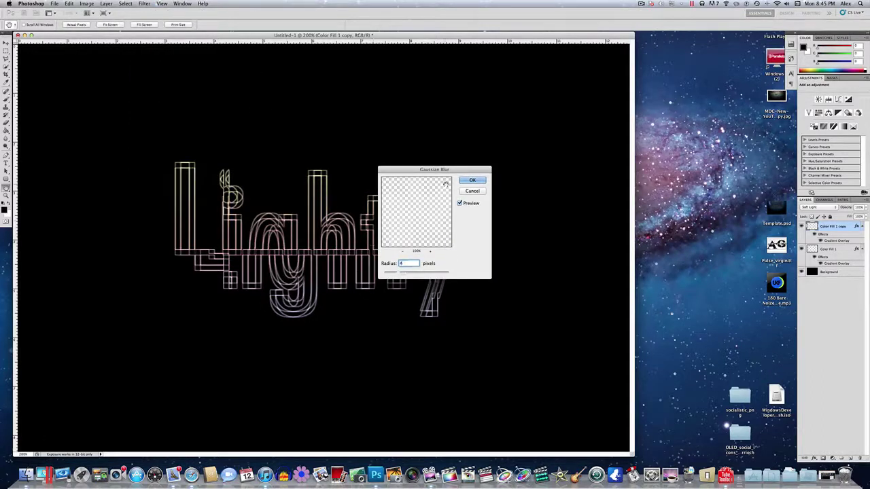
pyautogui.click(472, 180)
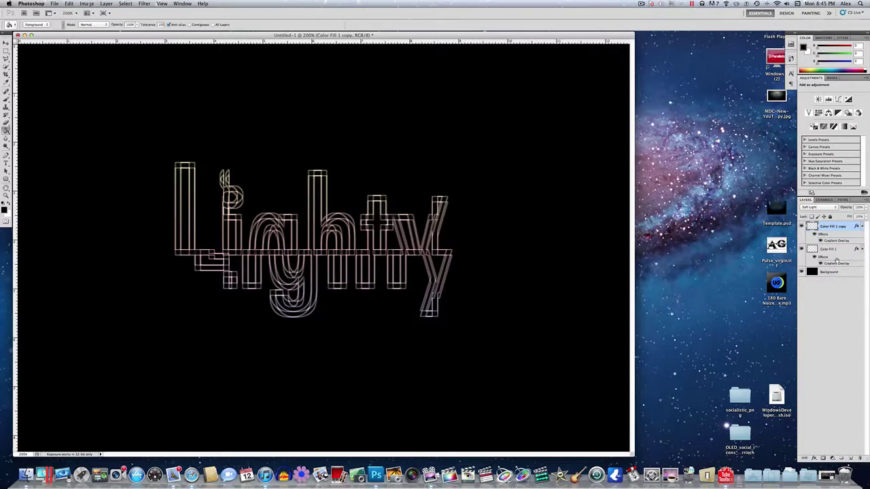
pyautogui.rightClick(848, 229)
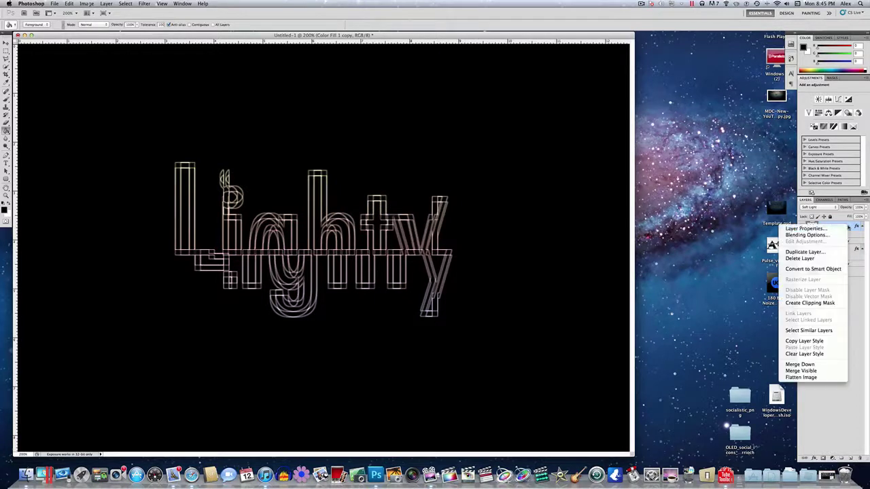
pyautogui.click(804, 252)
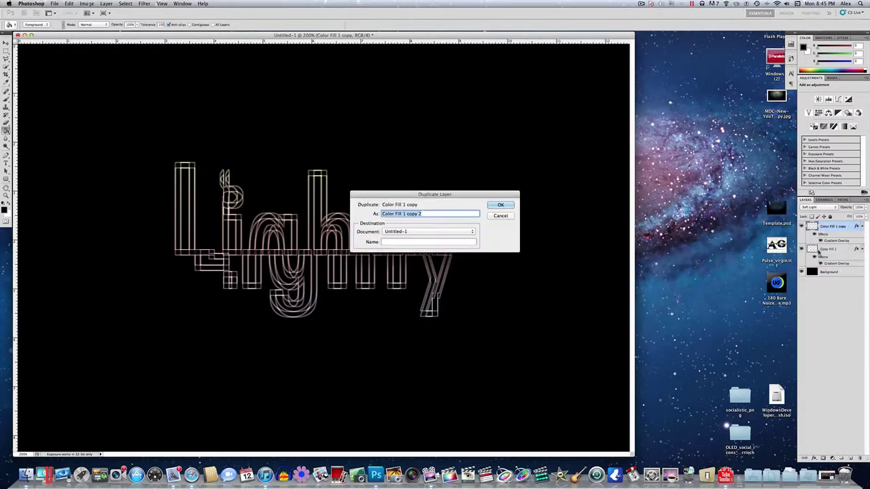
pyautogui.press('Return')
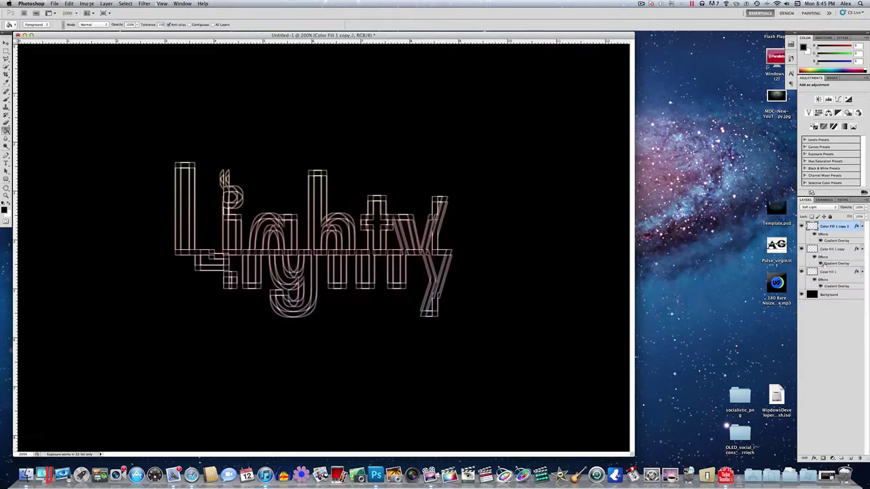
pyautogui.click(834, 272)
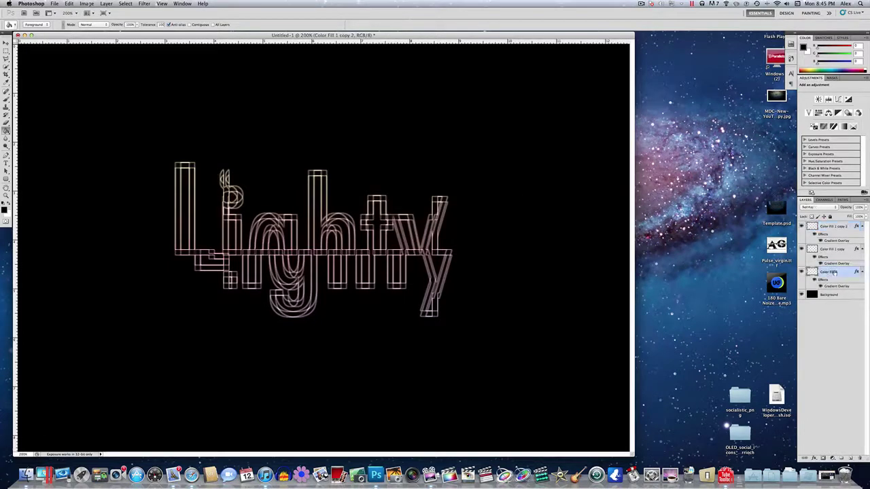
pyautogui.click(834, 250)
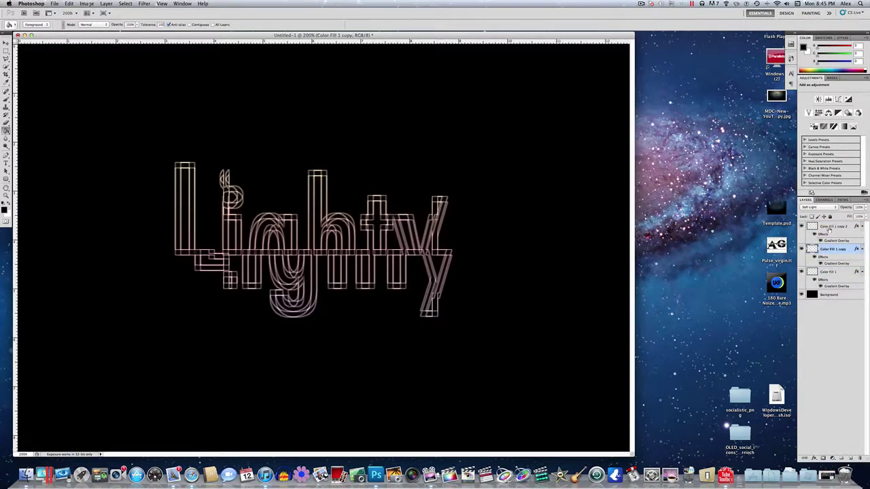
pyautogui.click(830, 228)
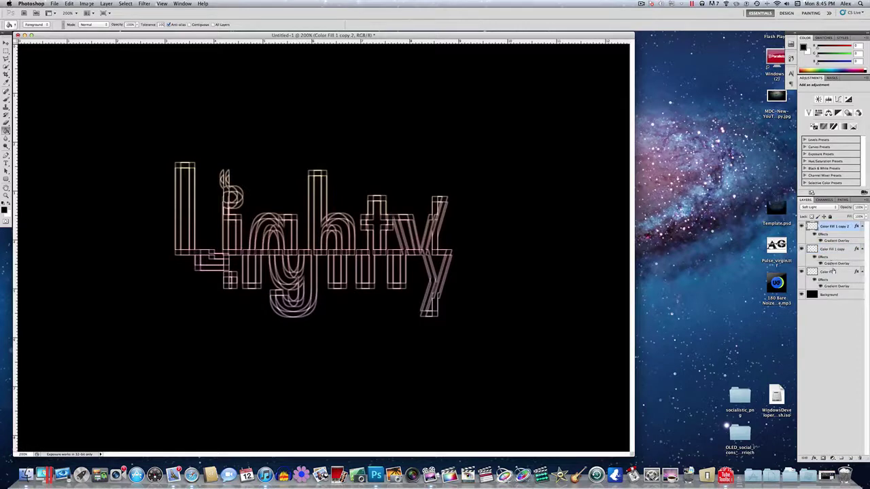
pyautogui.click(831, 272)
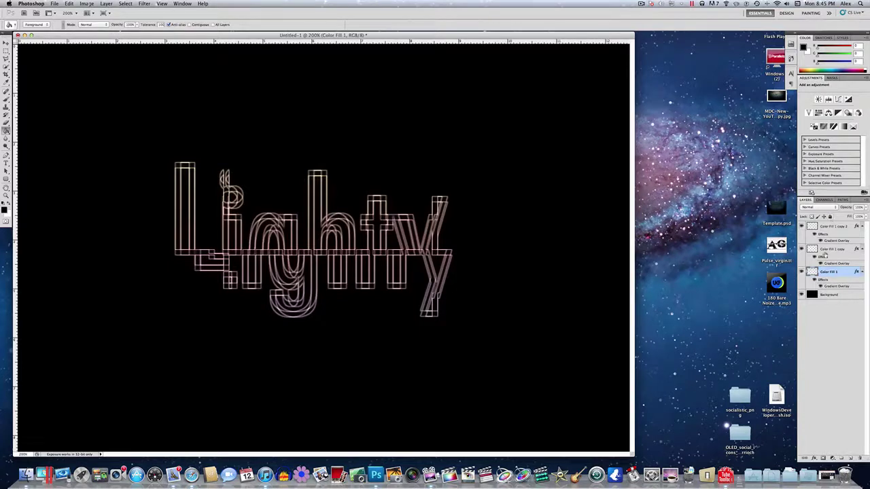
# Duplicate Color Fill 1 as Color Fill 1 copy 3 and move it below Color Fill 1
pyautogui.rightClick(849, 273)
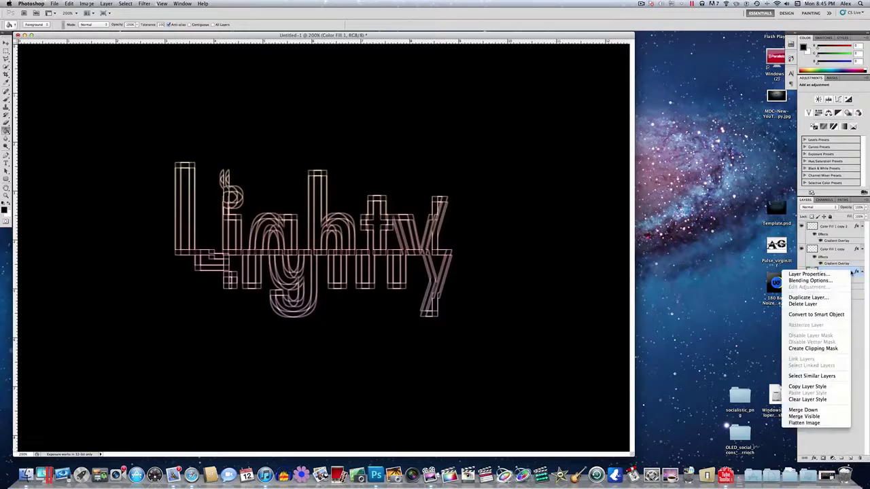
pyautogui.click(833, 300)
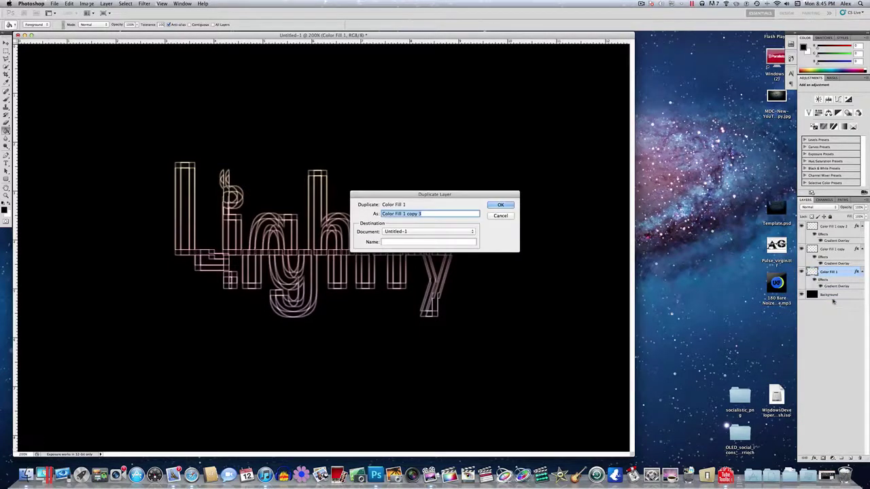
pyautogui.press('Return')
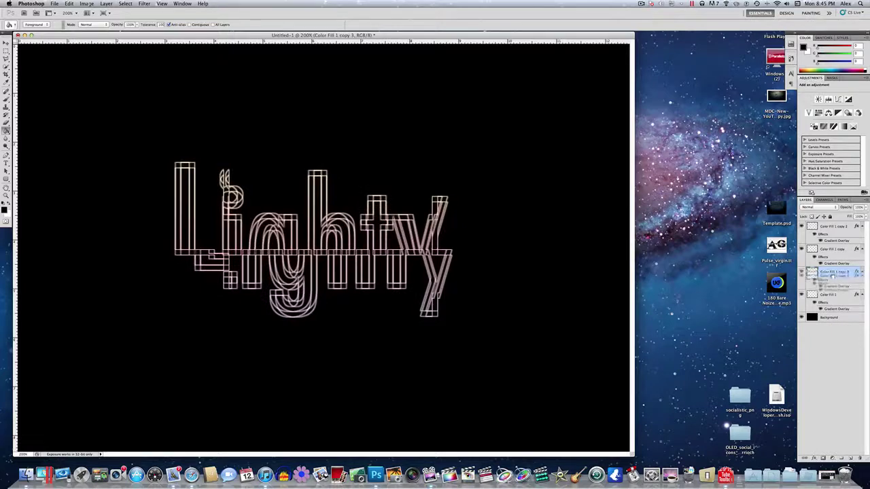
pyautogui.moveTo(831, 301); pyautogui.dragTo(830, 303)
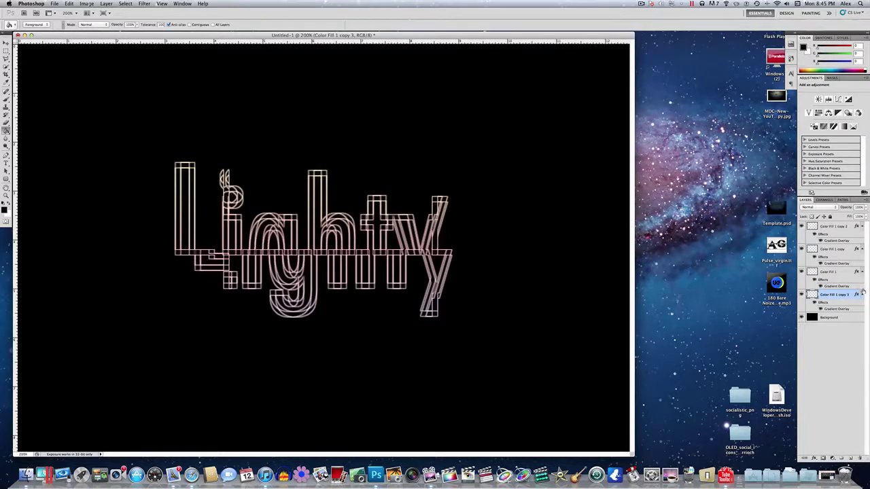
# Apply a 4-pixel Gaussian Blur to copy 3 and set its blend mode to Overlay
pyautogui.click(144, 3)
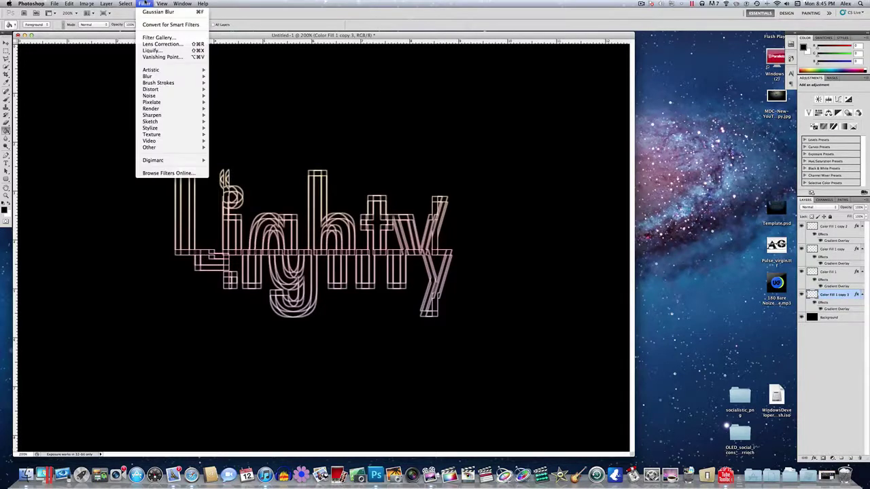
pyautogui.moveTo(164, 72)
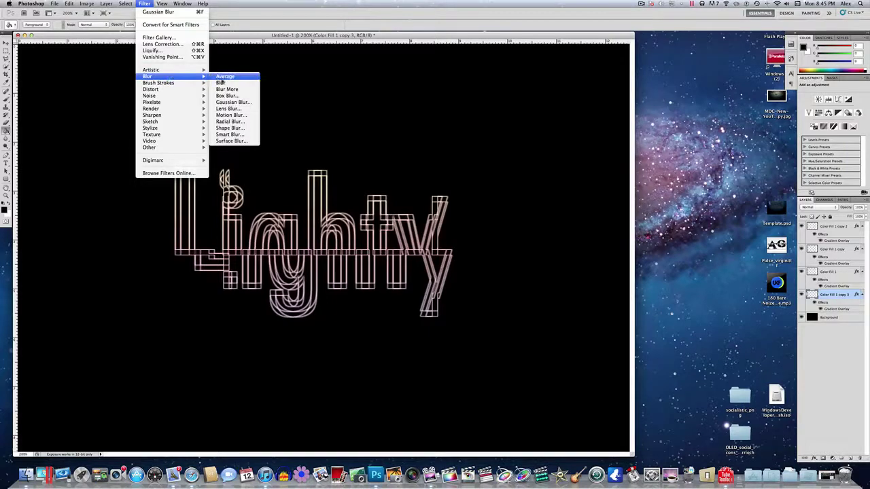
pyautogui.click(232, 107)
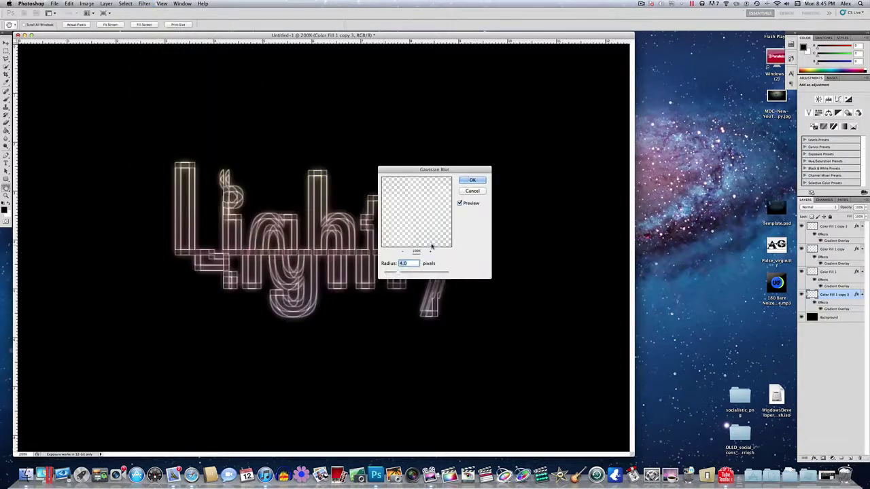
pyautogui.click(462, 178)
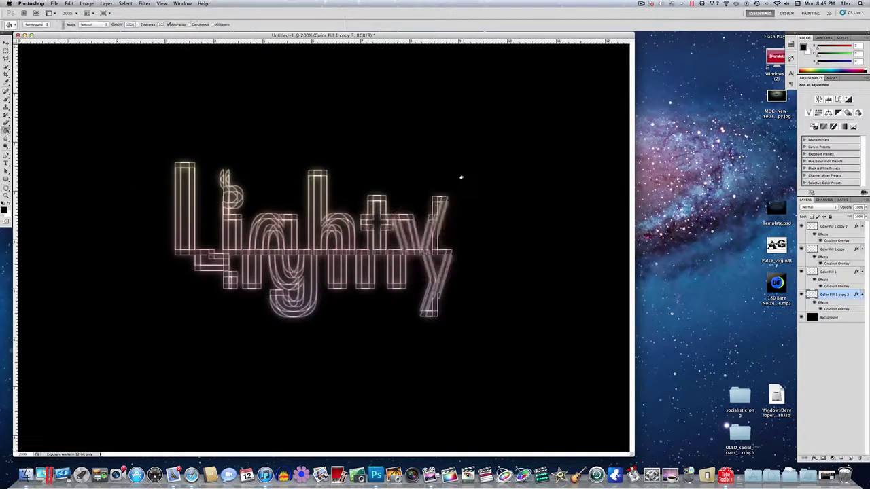
pyautogui.click(827, 207)
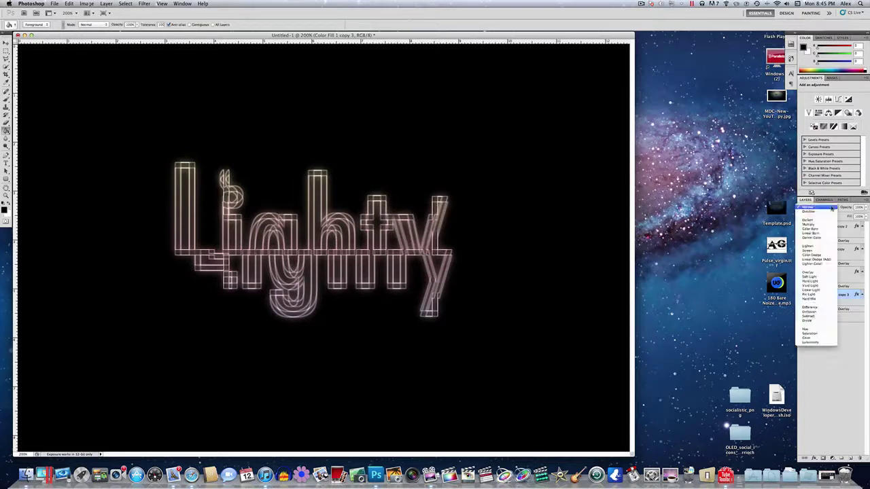
pyautogui.click(819, 272)
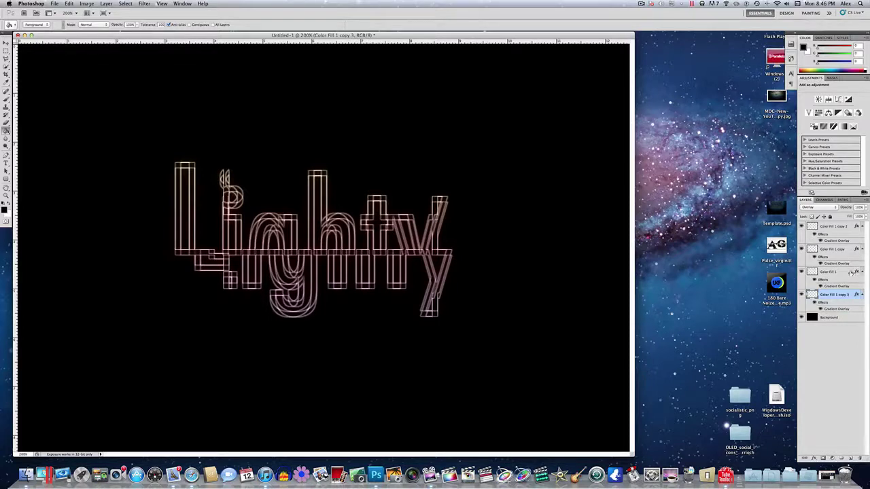
# Raise the opacity of Color Fill 1's Gradient Overlay so the outlines glow yellow, red and violet
pyautogui.click(842, 273)
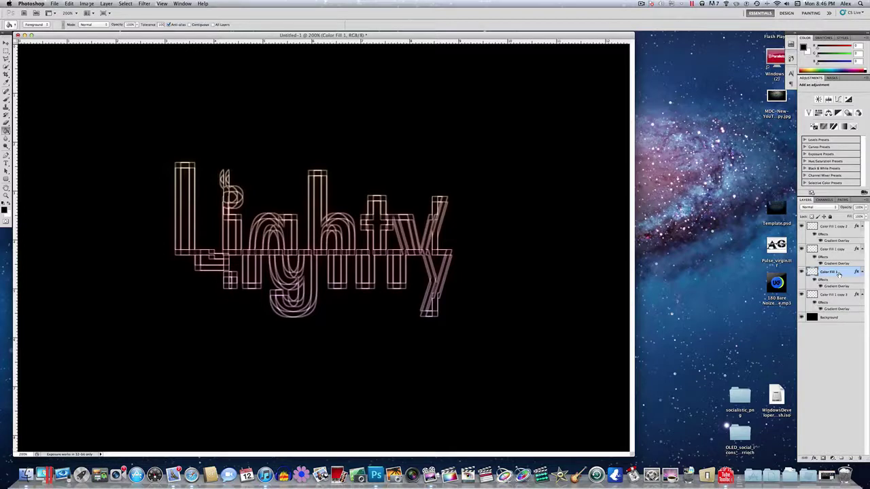
pyautogui.doubleClick(855, 273)
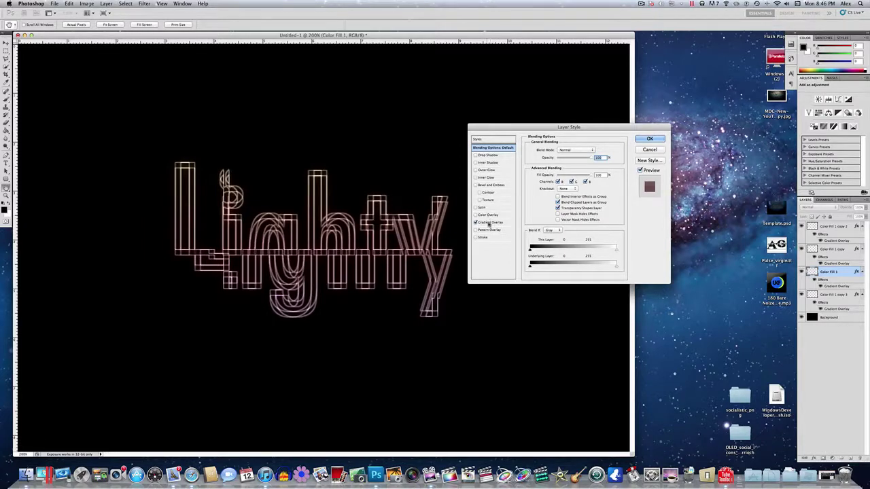
pyautogui.click(489, 223)
pyautogui.moveTo(561, 158)
pyautogui.mouseDown()
pyautogui.moveTo(574, 158)
pyautogui.moveTo(564, 159)
pyautogui.mouseUp()
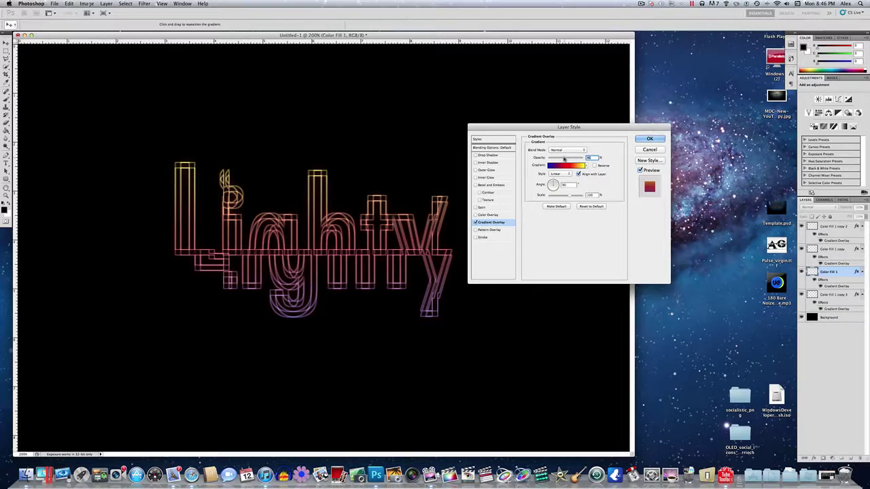
pyautogui.click(650, 140)
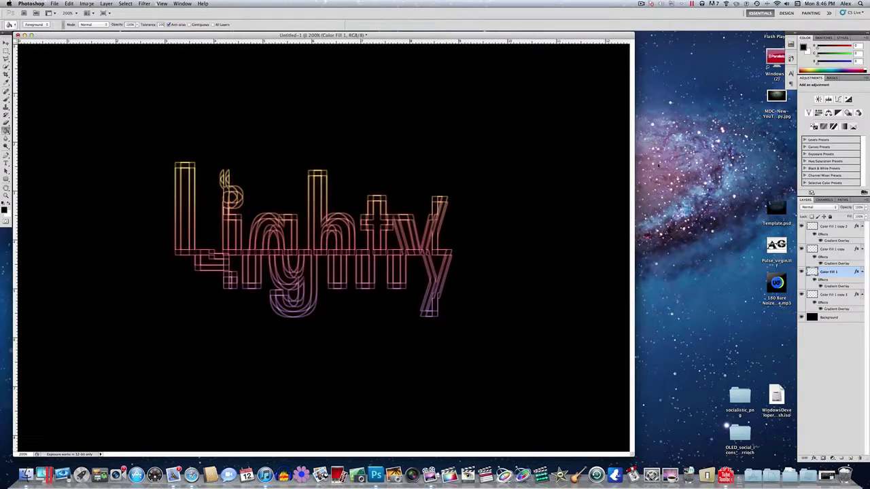
pyautogui.doubleClick(861, 317)
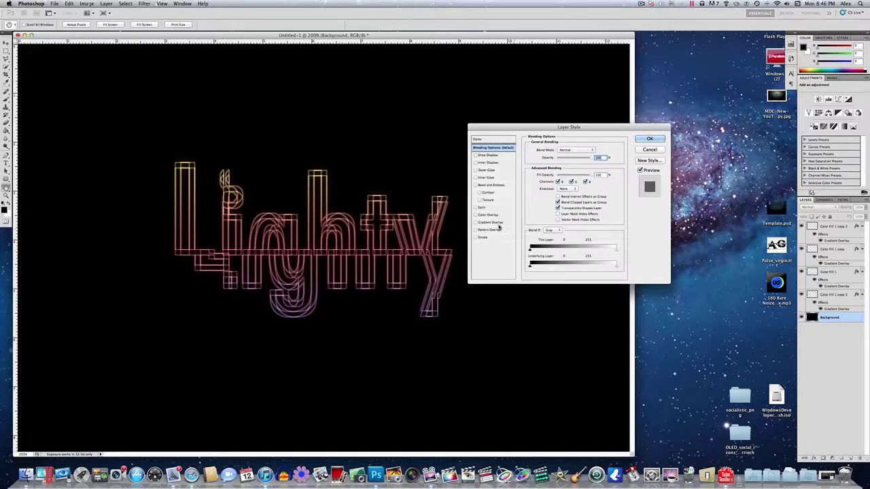
pyautogui.click(490, 223)
pyautogui.click(557, 166)
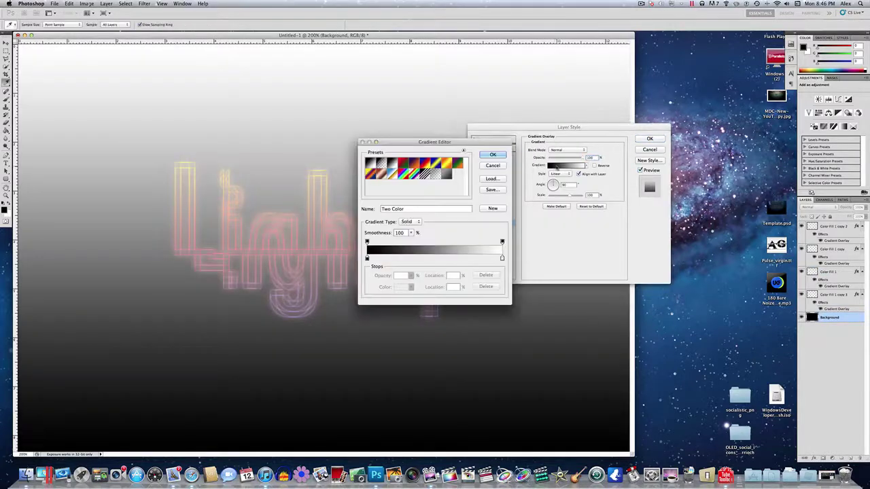
pyautogui.click(440, 175)
pyautogui.click(493, 155)
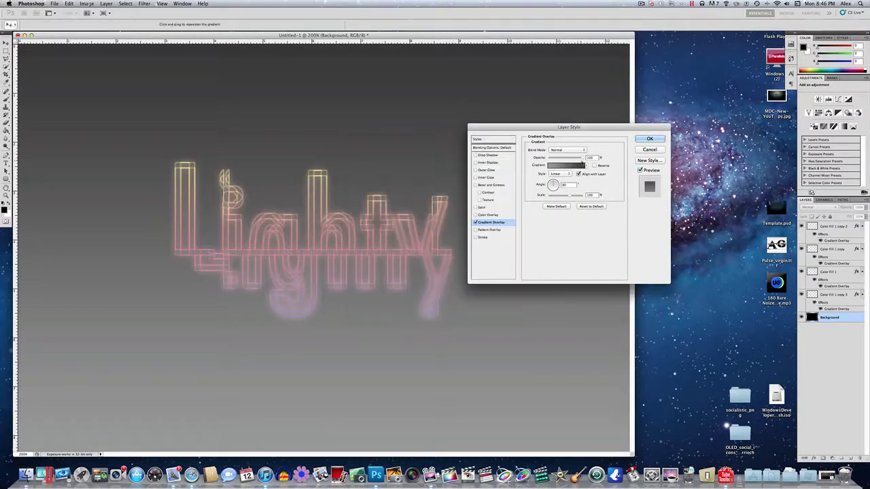
pyautogui.click(596, 166)
pyautogui.click(568, 175)
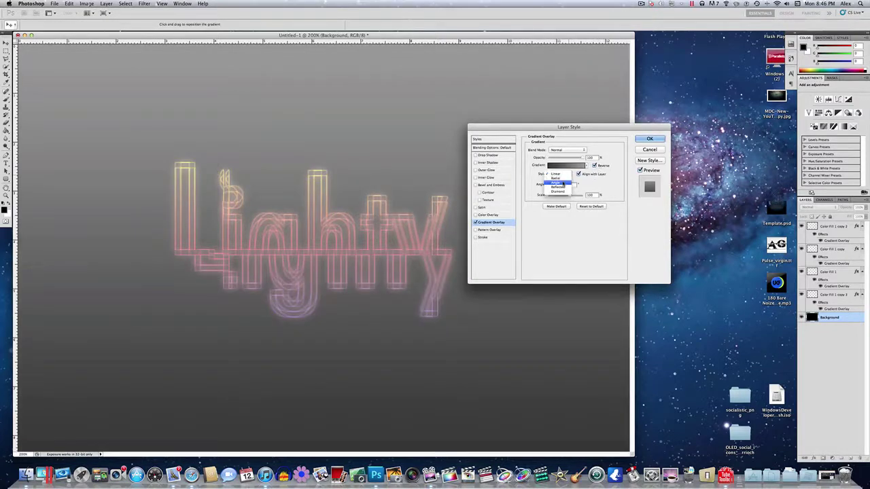
pyautogui.click(563, 180)
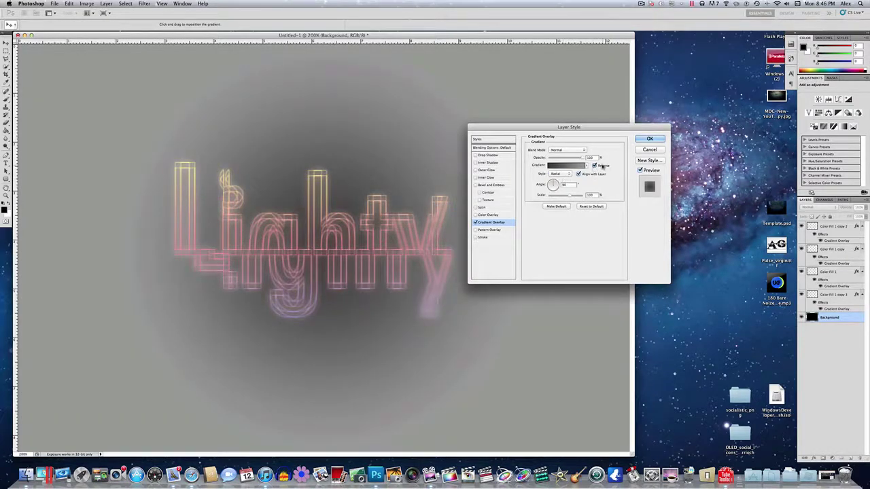
pyautogui.click(595, 166)
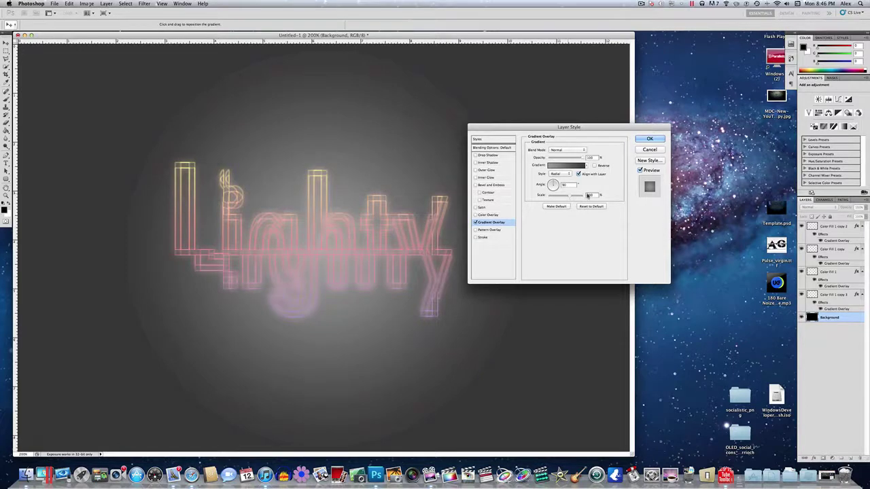
pyautogui.moveTo(563, 197); pyautogui.dragTo(603, 195)
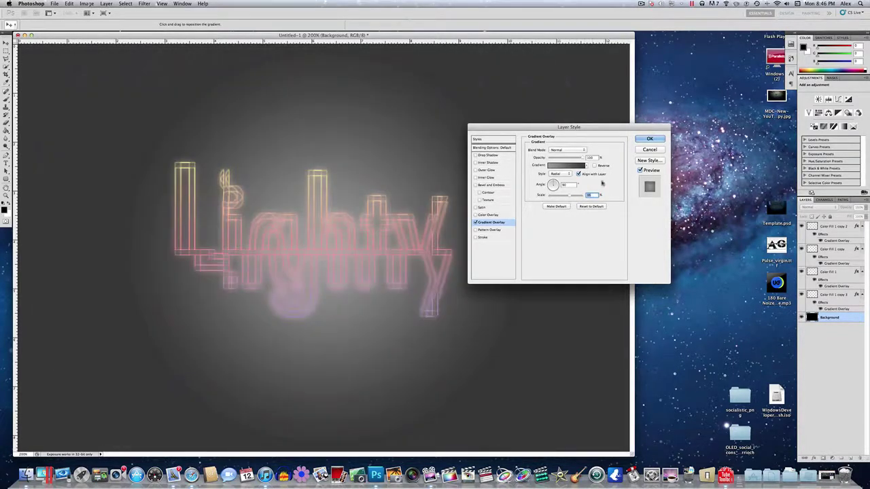
pyautogui.click(649, 149)
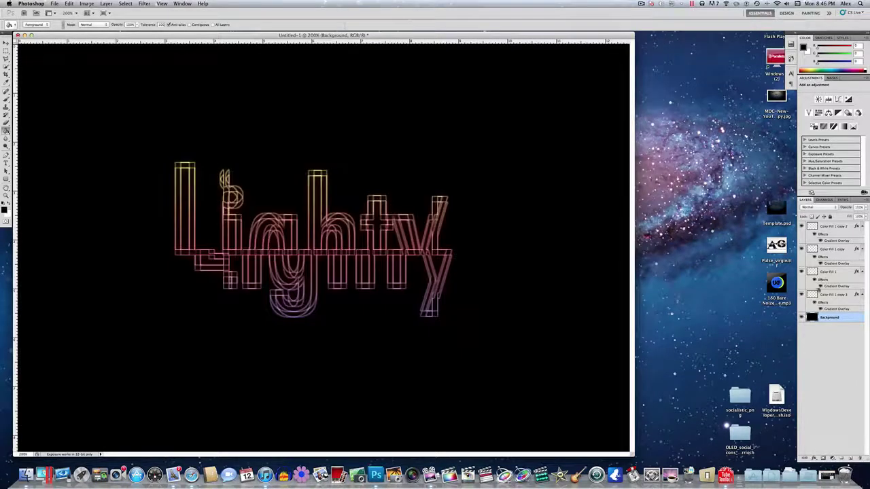
# Select all four Color Fill layers and drag out two overlapping copies of Lighty across the canvas
pyautogui.press('super+alt+a')
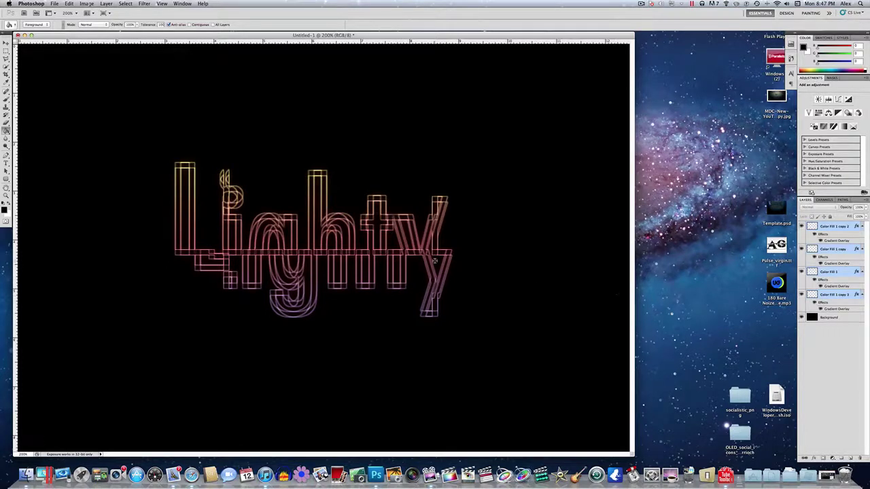
pyautogui.press('v')
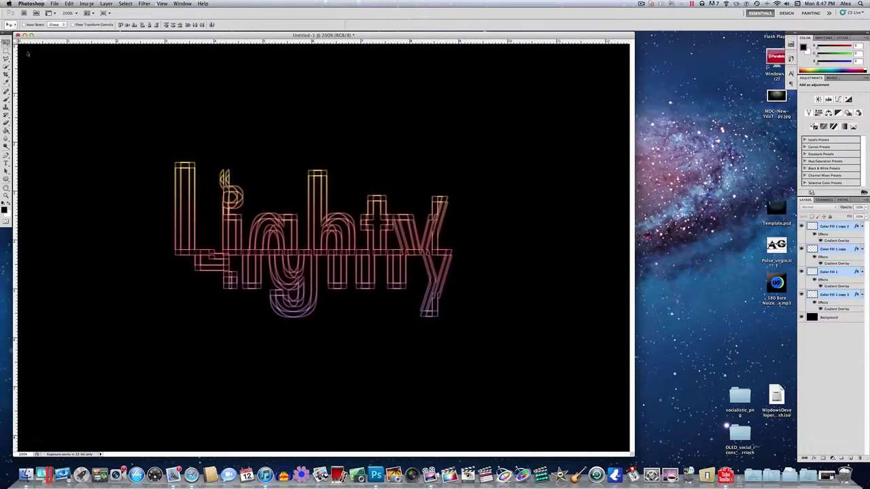
pyautogui.moveTo(253, 233); pyautogui.dragTo(160, 416)
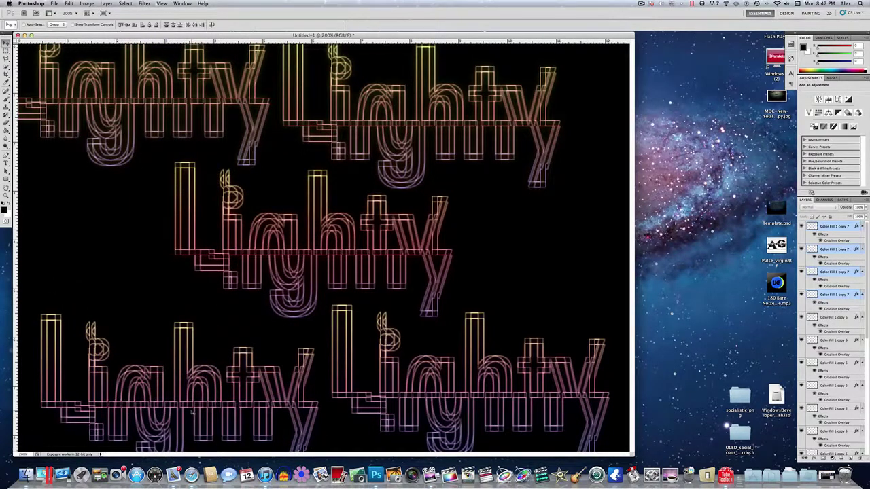
pyautogui.moveTo(192, 412); pyautogui.dragTo(222, 318)
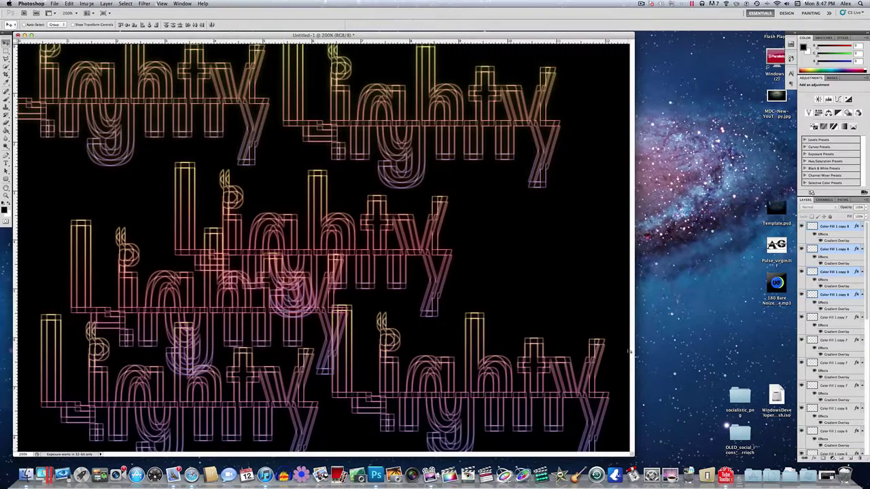
pyautogui.scroll(1, 862, 287)
pyautogui.scroll(-1, 857, 288)
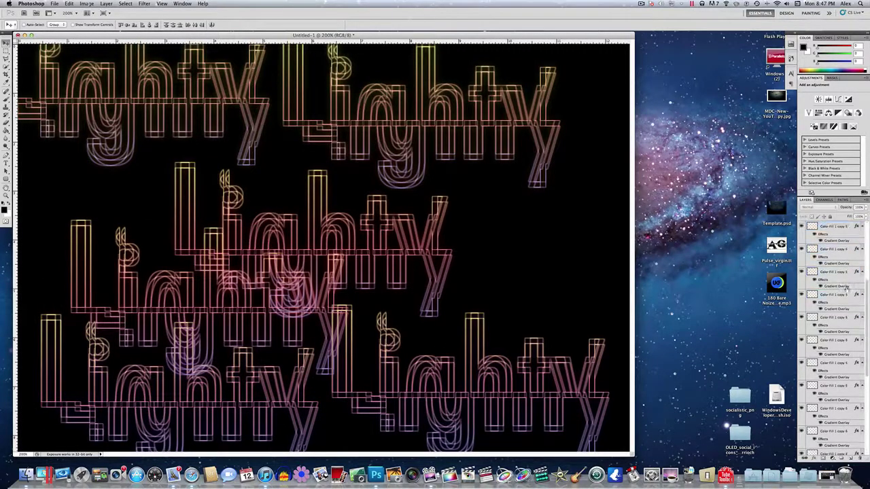